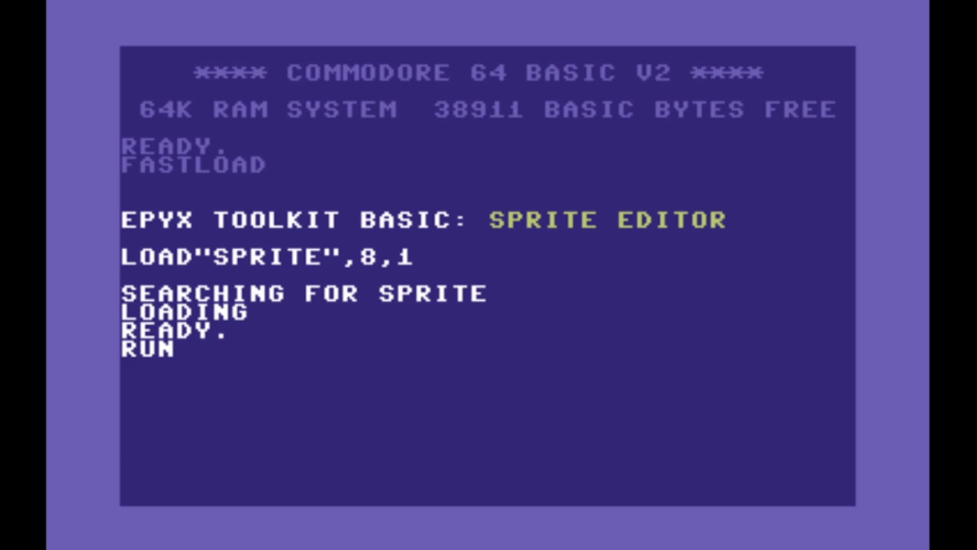
Run the loaded sprite editor program and cycle the background colour to light grey
{"action": "key", "text": "Return"}
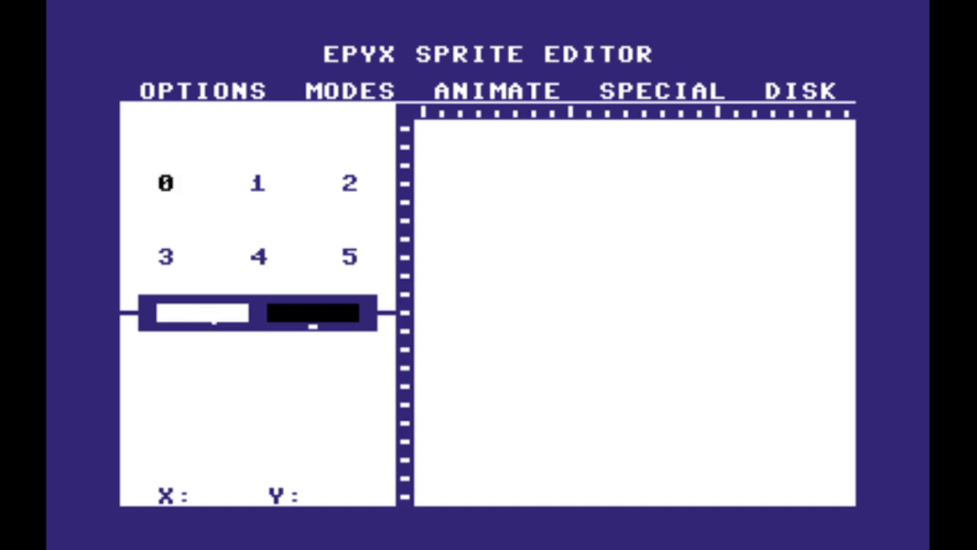
{"action": "left_click", "coordinate": [207, 314]}
{"action": "left_click", "coordinate": [206, 314]}
{"action": "left_click", "coordinate": [206, 314]}
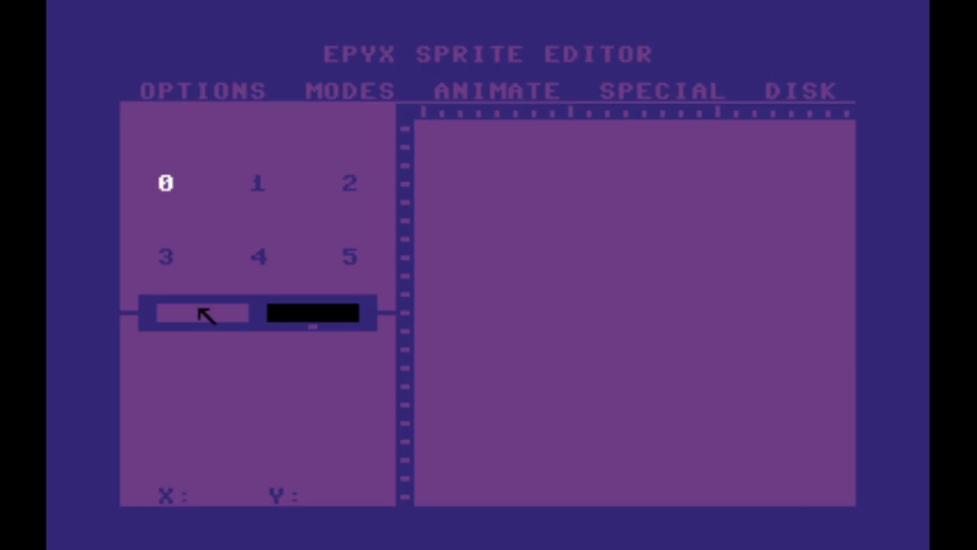
{"action": "left_click", "coordinate": [206, 314]}
{"action": "left_click", "coordinate": [206, 314]}
{"action": "left_click", "coordinate": [206, 315]}
{"action": "left_click", "coordinate": [206, 315]}
{"action": "left_click", "coordinate": [206, 315]}
{"action": "left_click", "coordinate": [206, 314]}
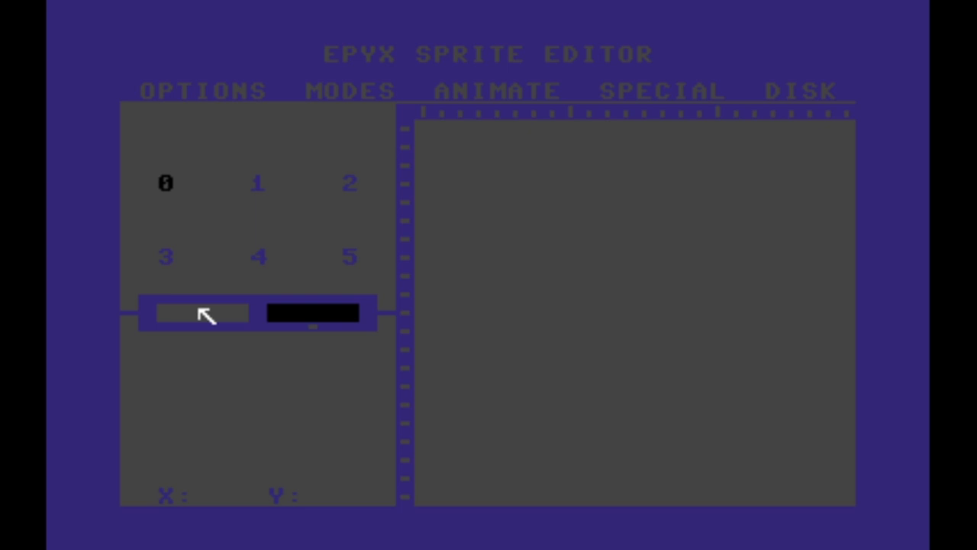
{"action": "left_click", "coordinate": [206, 315]}
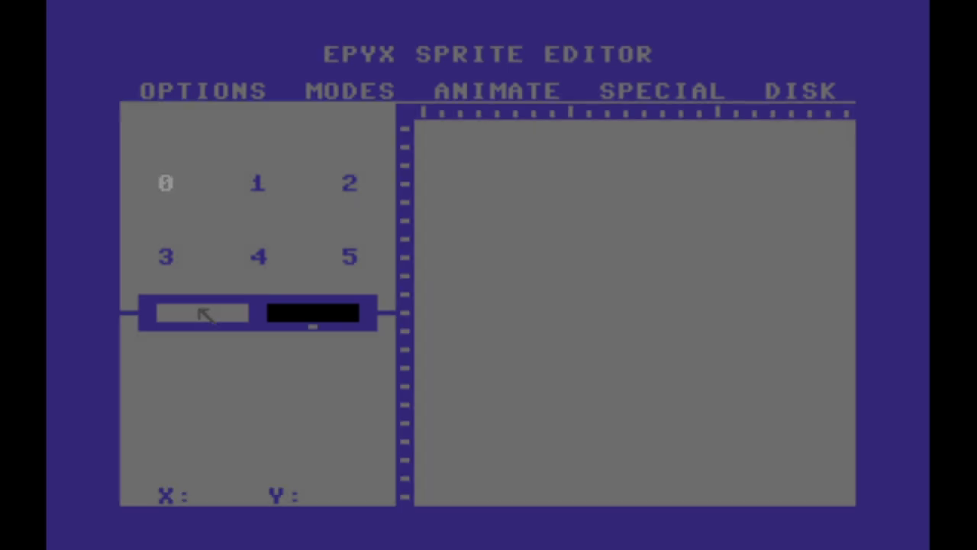
{"action": "left_click", "coordinate": [206, 314]}
{"action": "left_click", "coordinate": [206, 315]}
{"action": "left_click", "coordinate": [206, 314]}
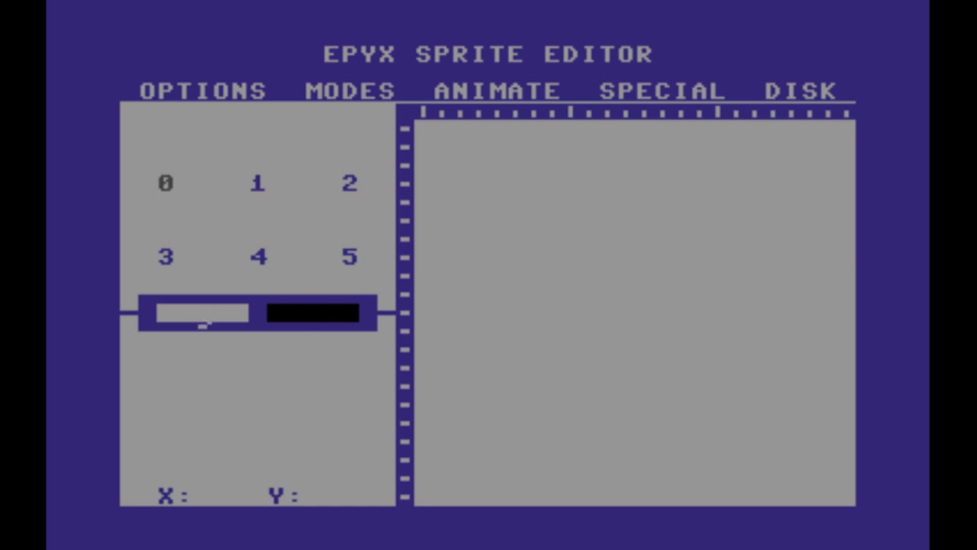
Cycle the drawing colour of sprite 0 to light green
{"action": "left_click", "coordinate": [307, 314]}
{"action": "left_click", "coordinate": [307, 314]}
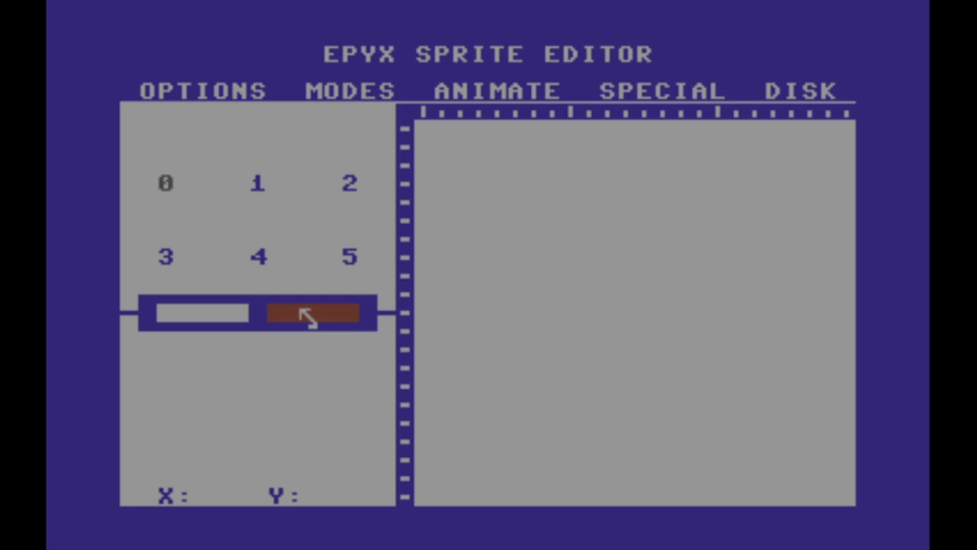
{"action": "left_click", "coordinate": [307, 314]}
{"action": "left_click", "coordinate": [306, 314]}
{"action": "left_click", "coordinate": [305, 314]}
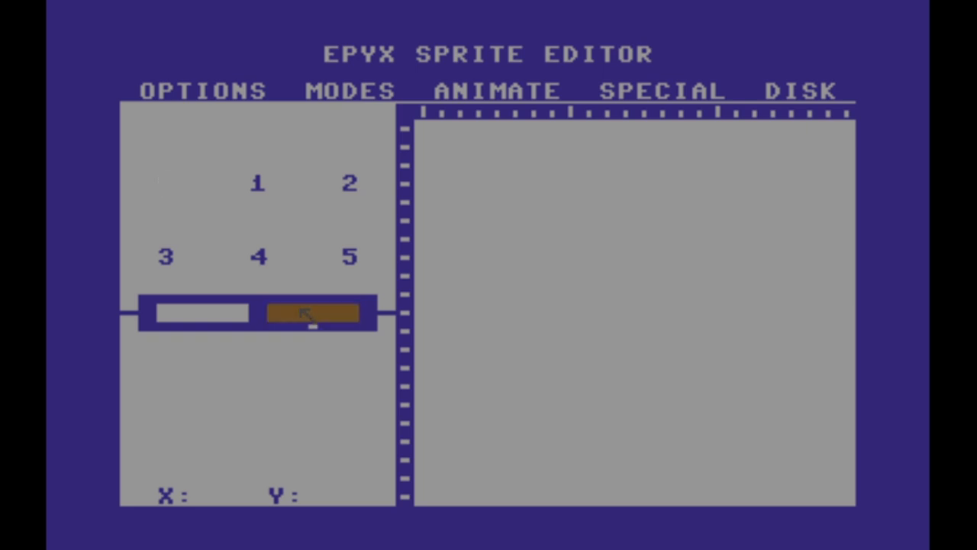
{"action": "left_click", "coordinate": [305, 314]}
{"action": "left_click", "coordinate": [305, 314]}
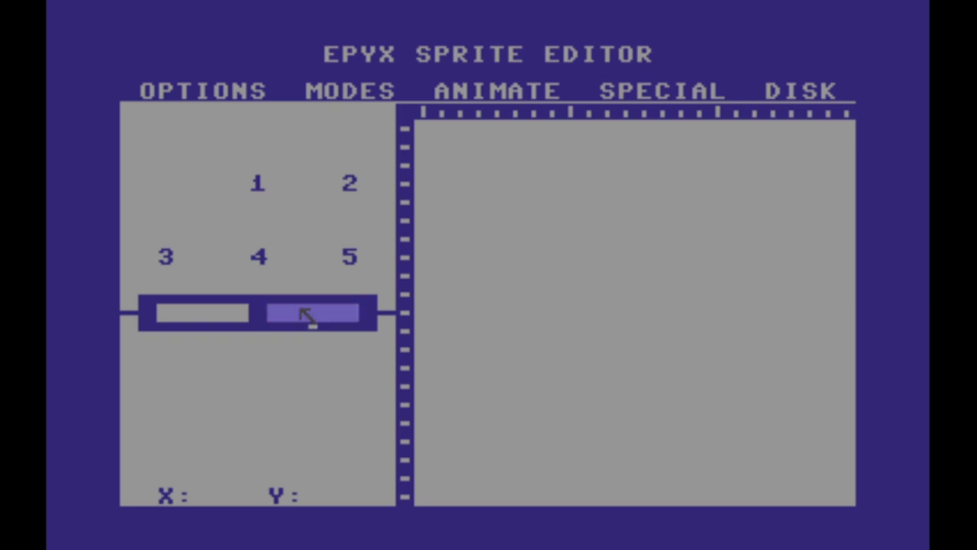
{"action": "left_click", "coordinate": [305, 315]}
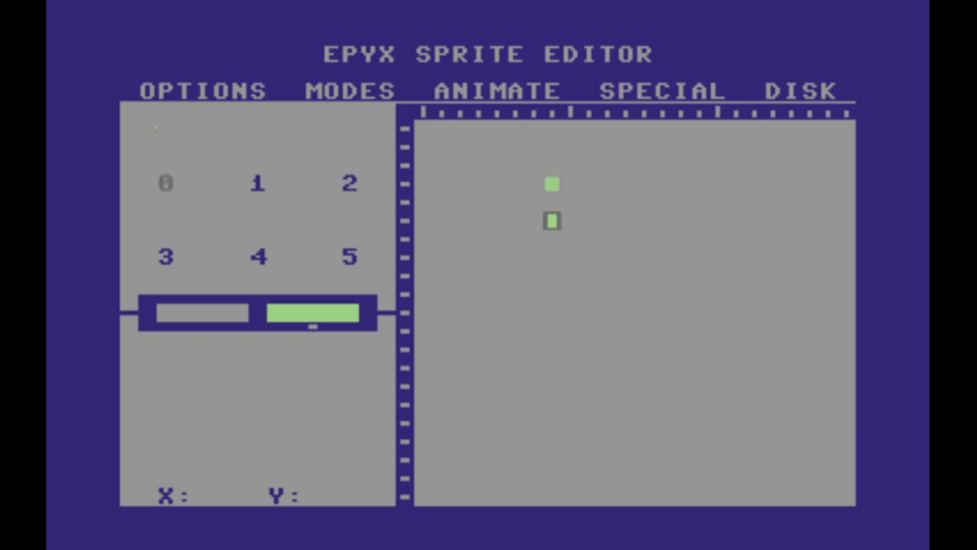
Draw a light green rectangle outline 8 pixels wide and 9 pixels high near the centre of the sprite 0 grid
{"action": "left_click", "coordinate": [552, 220]}
{"action": "left_click", "coordinate": [552, 257]}
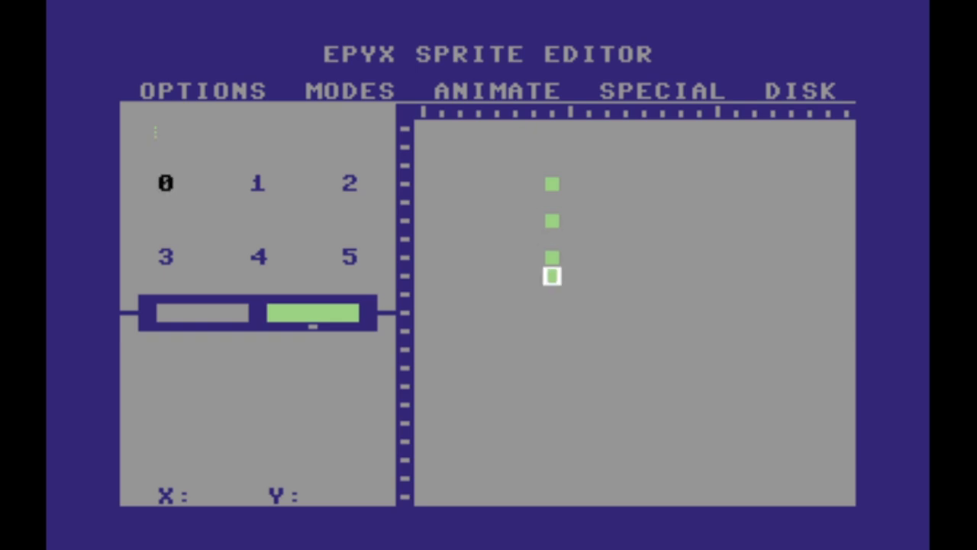
{"action": "left_click", "coordinate": [552, 294]}
{"action": "mouse_move", "coordinate": [552, 294]}
{"action": "left_mouse_down"}
{"action": "mouse_move", "coordinate": [552, 403]}
{"action": "mouse_move", "coordinate": [680, 404]}
{"action": "mouse_move", "coordinate": [680, 257]}
{"action": "mouse_move", "coordinate": [570, 257]}
{"action": "left_mouse_up"}
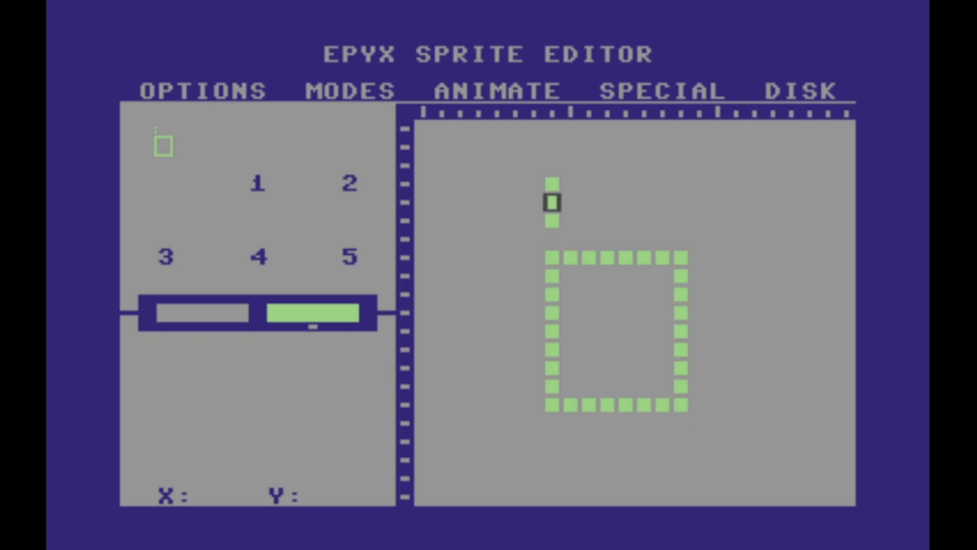
Erase the stray green pixels above the rectangle outline using the background colour
{"action": "left_click", "coordinate": [552, 202]}
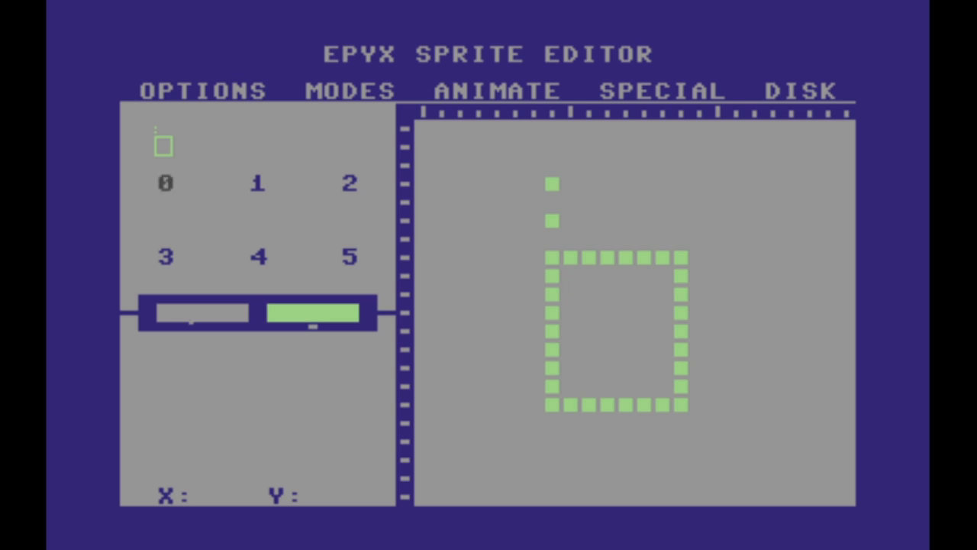
{"action": "left_click", "coordinate": [176, 309]}
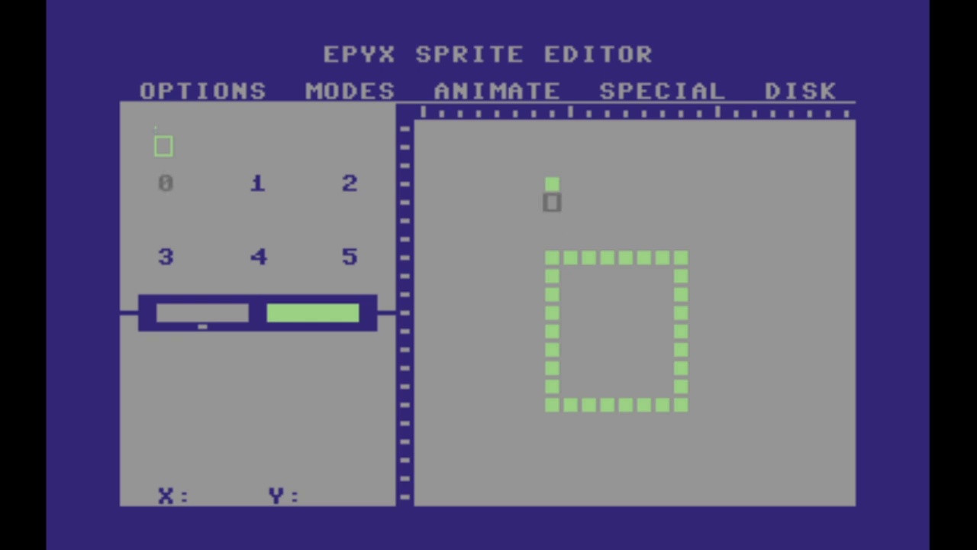
{"action": "left_click", "coordinate": [552, 184]}
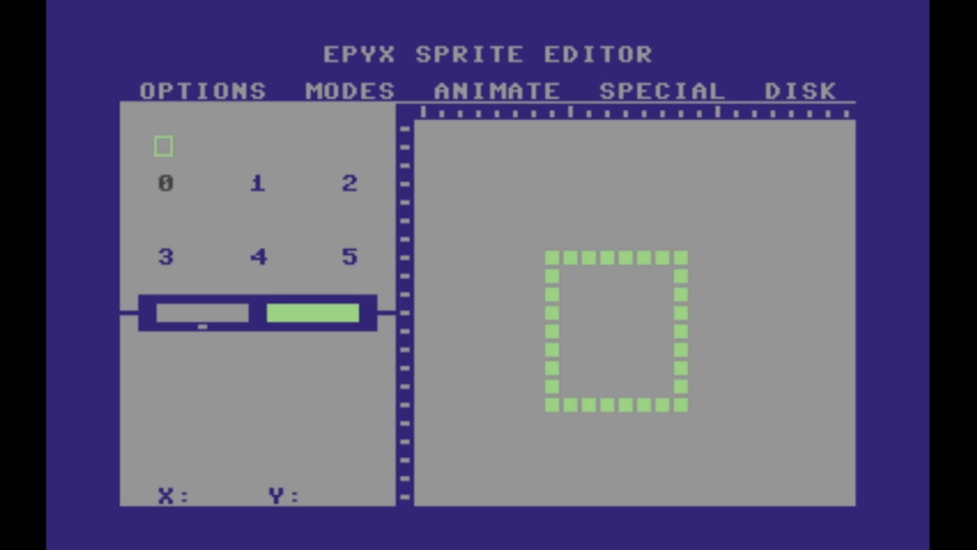
Fill the rectangle's interior with light green pixels and clear the stray pixels below it
{"action": "key", "text": "F1"}
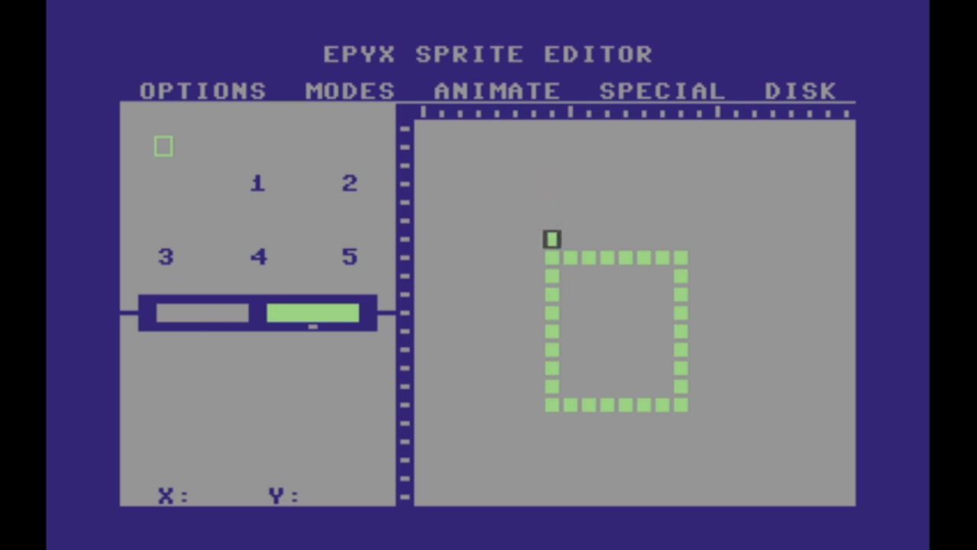
{"action": "mouse_move", "coordinate": [570, 276]}
{"action": "left_mouse_down"}
{"action": "mouse_move", "coordinate": [570, 385]}
{"action": "mouse_move", "coordinate": [662, 386]}
{"action": "mouse_move", "coordinate": [663, 275]}
{"action": "mouse_move", "coordinate": [589, 275]}
{"action": "mouse_move", "coordinate": [589, 441]}
{"action": "left_mouse_up"}
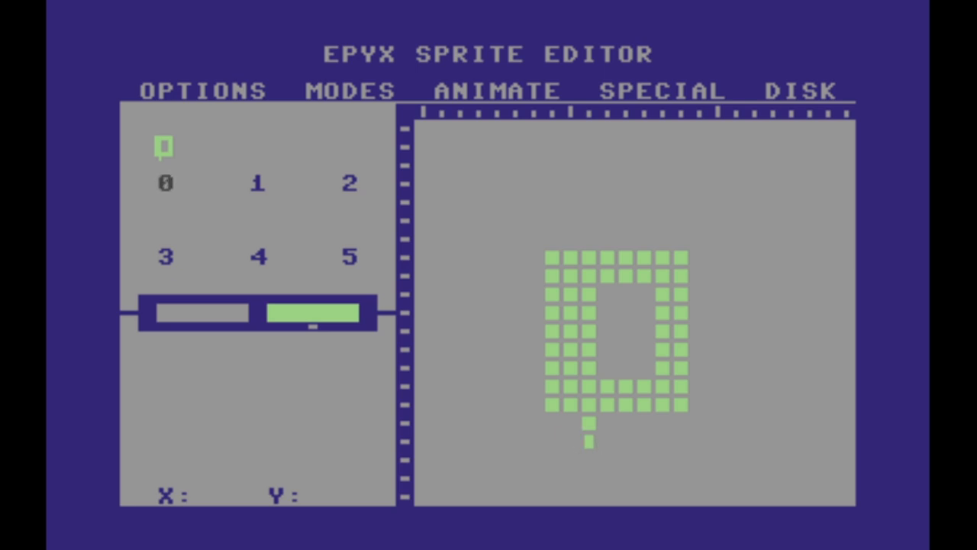
{"action": "left_click", "coordinate": [589, 442]}
{"action": "left_click", "coordinate": [589, 441]}
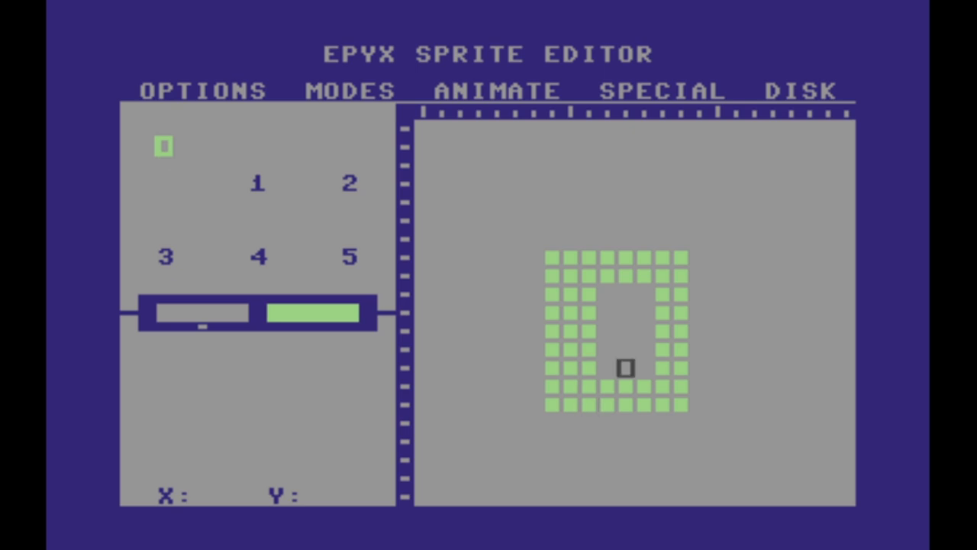
{"action": "left_click", "coordinate": [625, 368]}
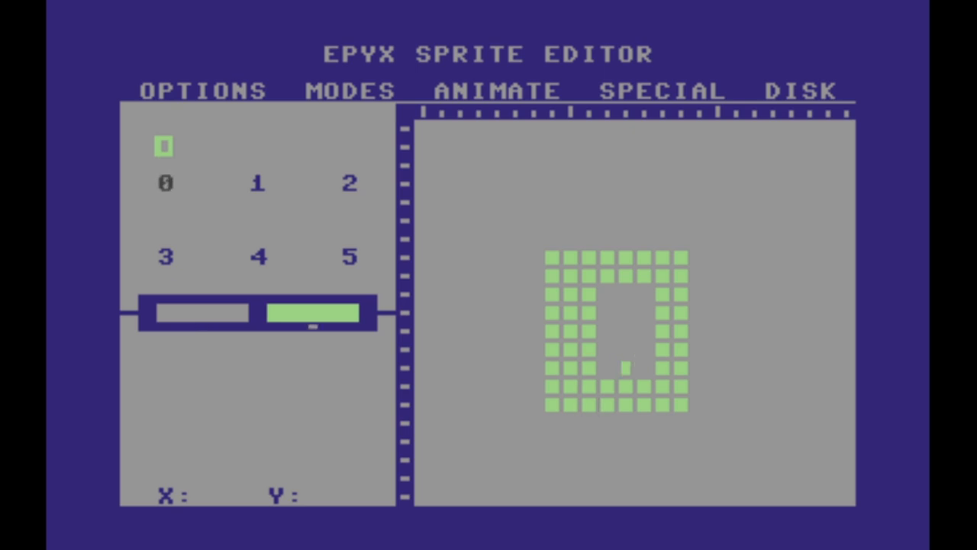
{"action": "mouse_move", "coordinate": [625, 368]}
{"action": "left_mouse_down"}
{"action": "mouse_move", "coordinate": [625, 294]}
{"action": "mouse_move", "coordinate": [606, 293]}
{"action": "mouse_move", "coordinate": [607, 367]}
{"action": "mouse_move", "coordinate": [663, 367]}
{"action": "mouse_move", "coordinate": [625, 367]}
{"action": "mouse_move", "coordinate": [644, 367]}
{"action": "mouse_move", "coordinate": [643, 276]}
{"action": "left_mouse_up"}
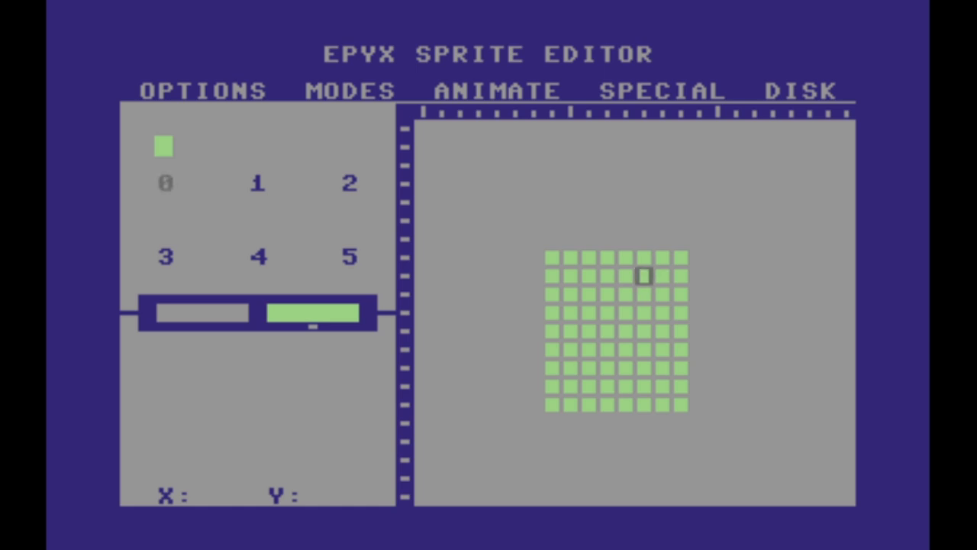
Shift the green block in sprite 0 six pixels left and six pixels up
{"action": "key", "text": "Left"}
{"action": "key", "text": "Left"}
{"action": "key", "text": "Left"}
{"action": "key", "text": "Left"}
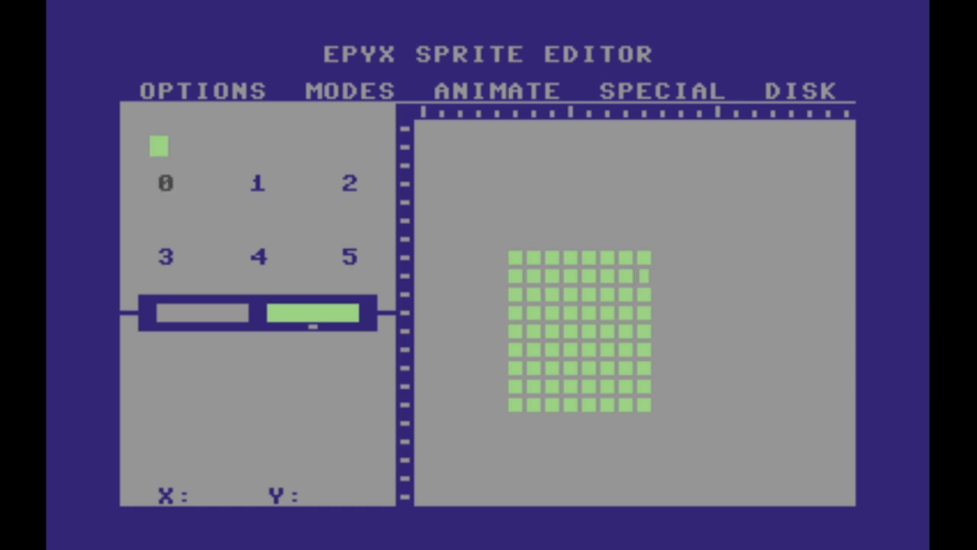
{"action": "key", "text": "Left"}
{"action": "key", "text": "Up"}
{"action": "key", "text": "Up"}
{"action": "key", "text": "Up"}
{"action": "key", "text": "Up"}
{"action": "key", "text": "Up"}
{"action": "key", "text": "Up"}
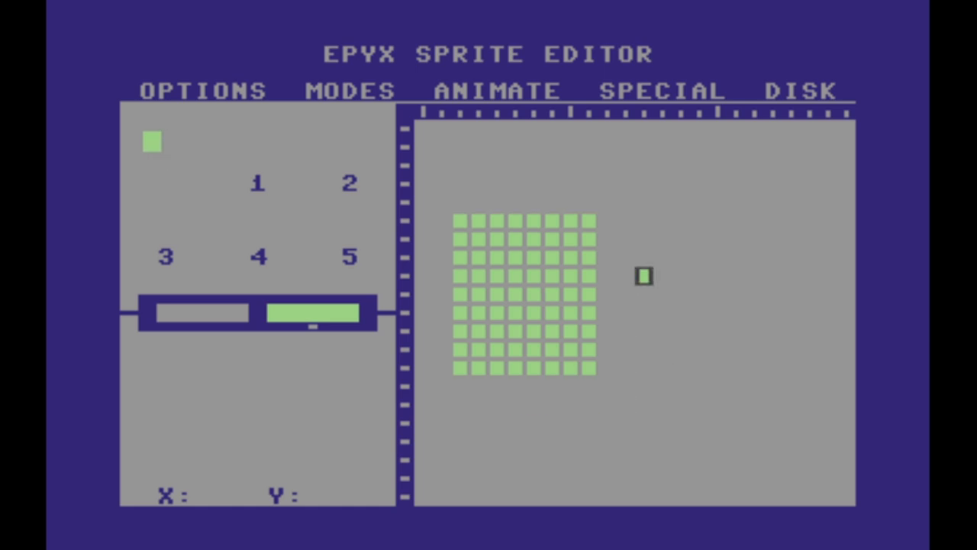
{"action": "key", "text": "Left"}
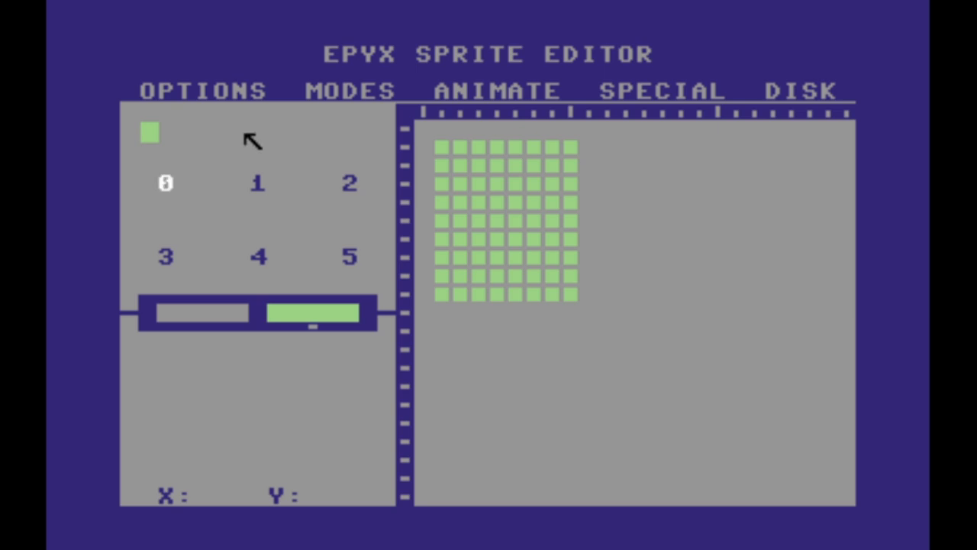
Switch sprite 1 to multicolour mode and compare its palette with that of sprite 0
{"action": "left_click", "coordinate": [245, 133]}
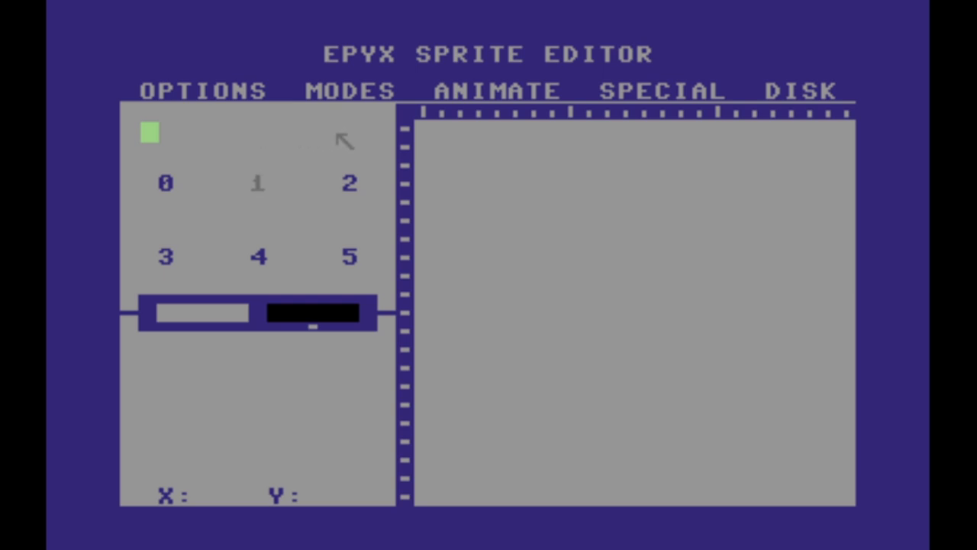
{"action": "left_click", "coordinate": [340, 88]}
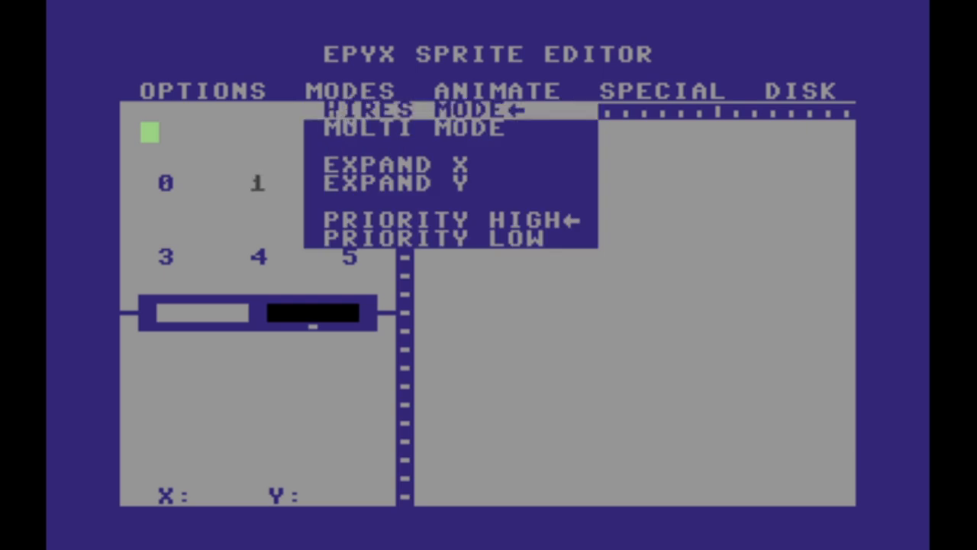
{"action": "left_click", "coordinate": [341, 130]}
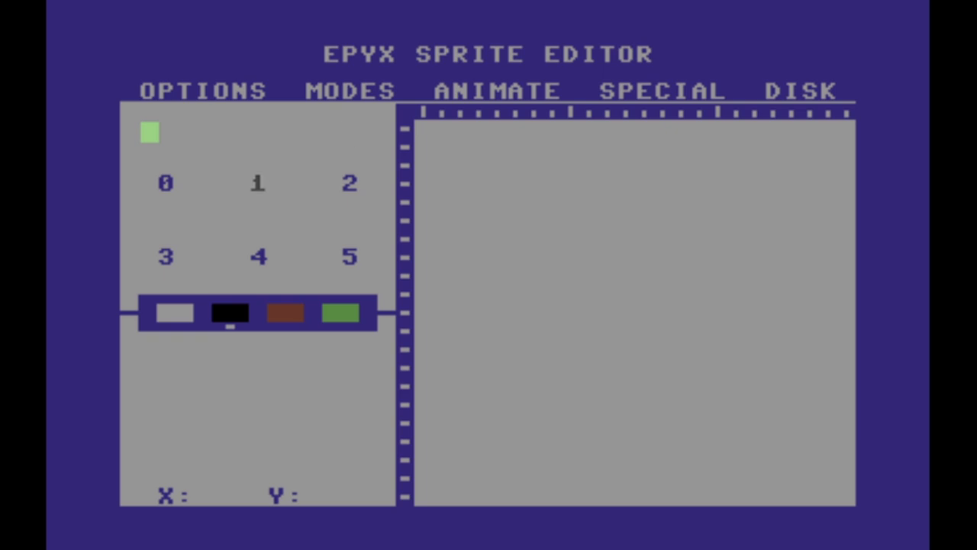
{"action": "left_click", "coordinate": [154, 131]}
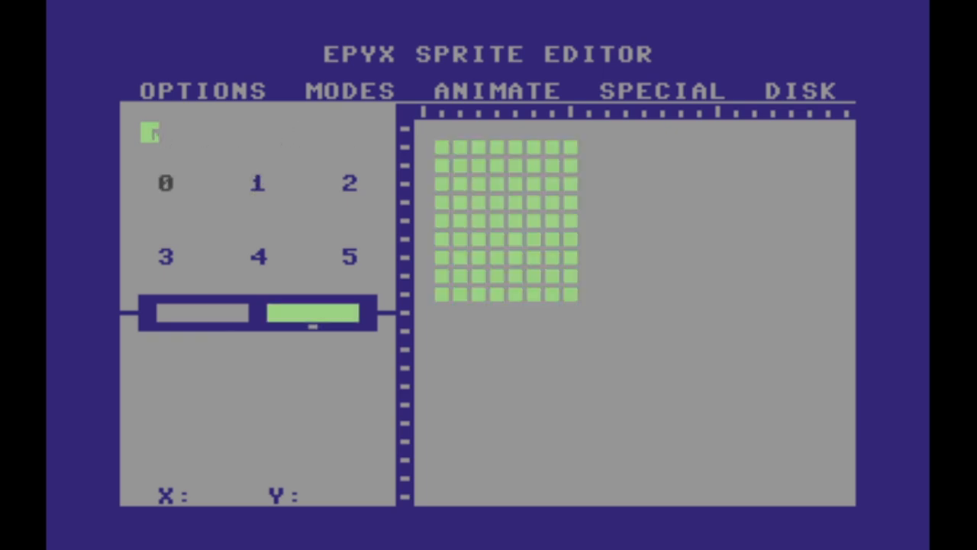
{"action": "left_click", "coordinate": [257, 136]}
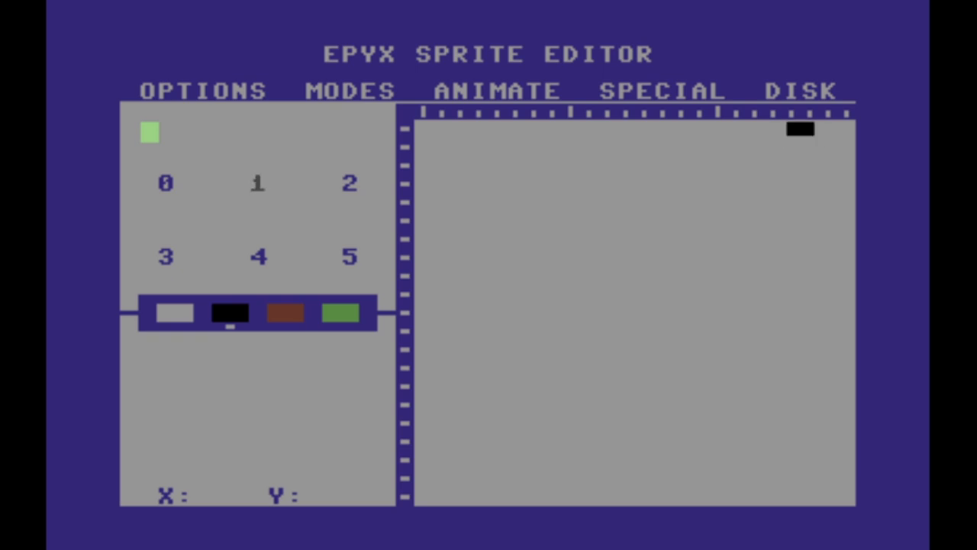
Shift the black multicolour pixel in the top row of sprite 1 to the left
{"action": "key", "text": "Left"}
{"action": "key", "text": "Left"}
{"action": "key", "text": "Left"}
{"action": "key", "text": "Left"}
{"action": "key", "text": "Left"}
{"action": "key", "text": "Left"}
{"action": "key", "text": "Left"}
{"action": "key", "text": "Left"}
{"action": "key", "text": "Left"}
{"action": "key", "text": "Left"}
{"action": "key", "text": "Left"}
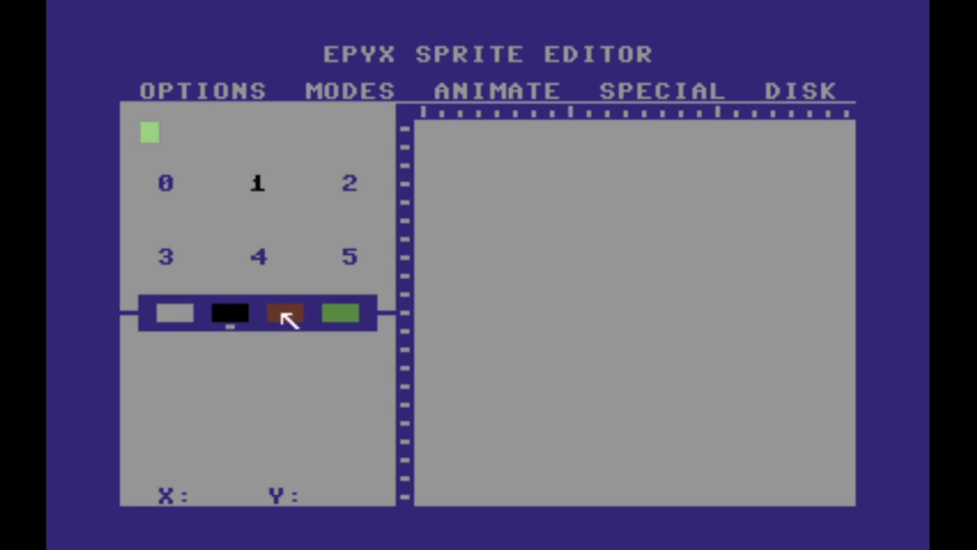
Cycle the second palette colour of sprite 1 to cyan
{"action": "left_click", "coordinate": [233, 315]}
{"action": "left_click", "coordinate": [233, 315]}
{"action": "left_click", "coordinate": [233, 314]}
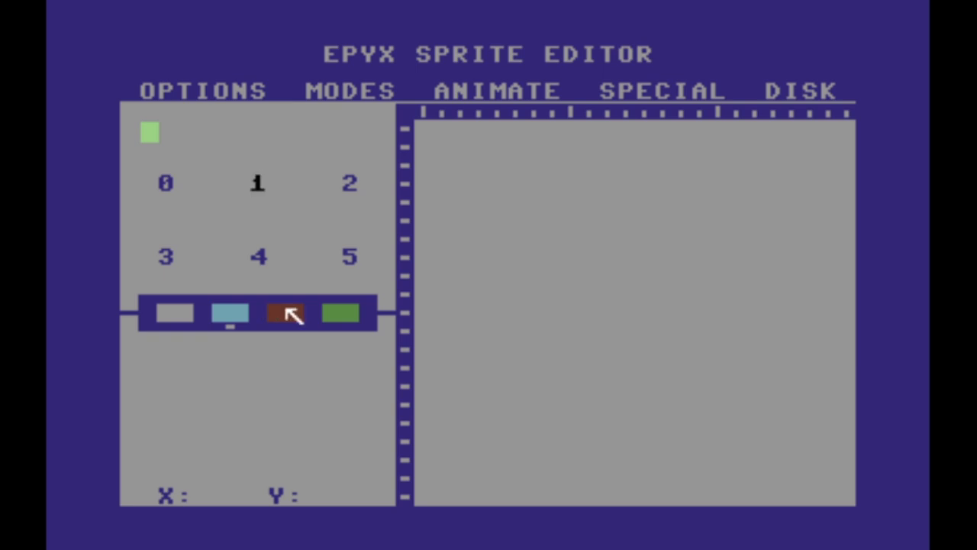
Cycle the third palette colour of sprite 1 to black
{"action": "left_click", "coordinate": [286, 314]}
{"action": "left_click", "coordinate": [286, 314]}
{"action": "left_click", "coordinate": [287, 314]}
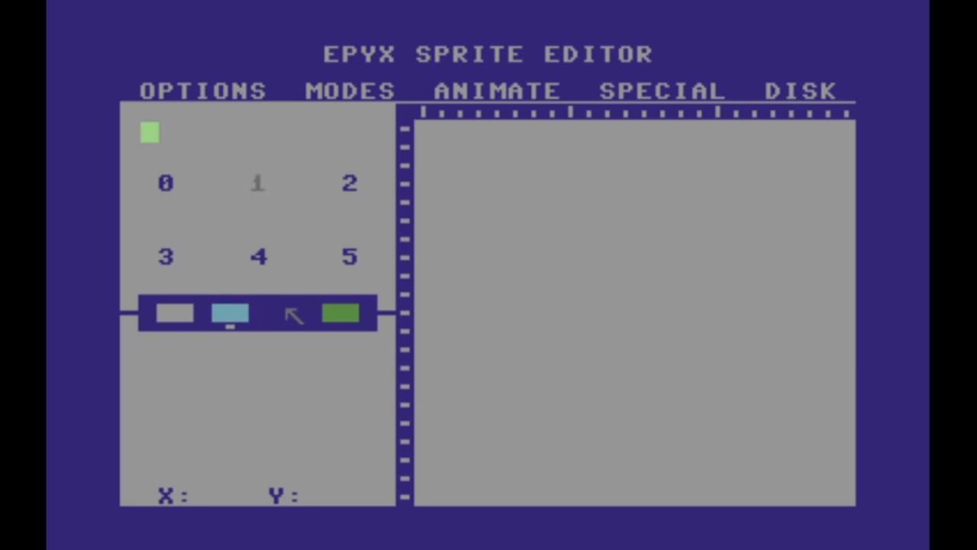
{"action": "left_click", "coordinate": [286, 313]}
{"action": "left_click", "coordinate": [289, 313]}
{"action": "left_click", "coordinate": [288, 314]}
{"action": "left_click", "coordinate": [289, 313]}
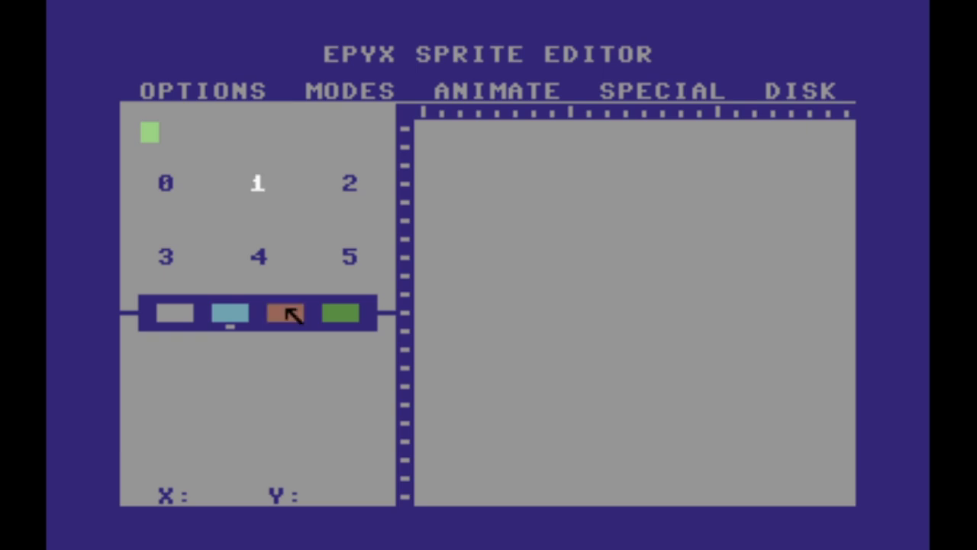
{"action": "left_click", "coordinate": [288, 314]}
{"action": "left_click", "coordinate": [288, 311]}
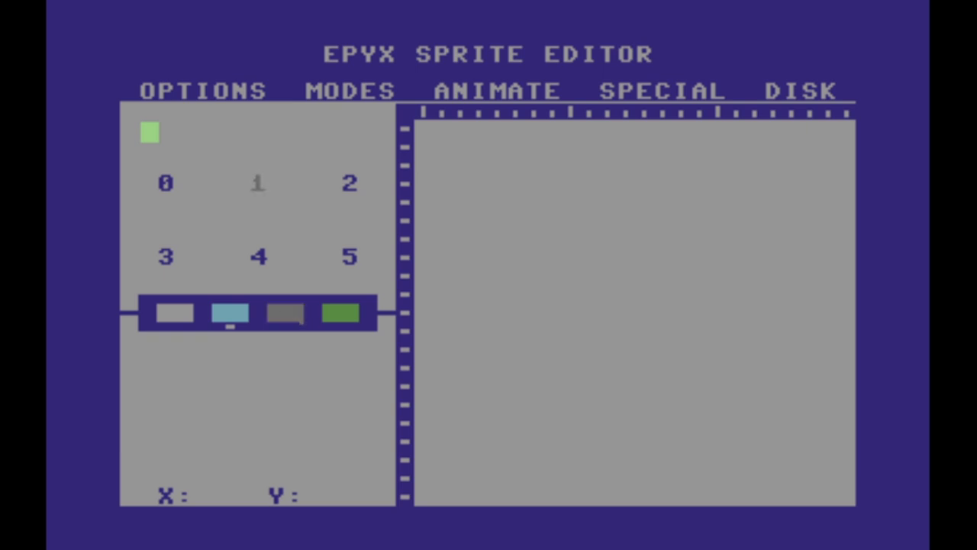
{"action": "left_click", "coordinate": [290, 312]}
{"action": "left_click", "coordinate": [290, 312]}
{"action": "left_click", "coordinate": [292, 313]}
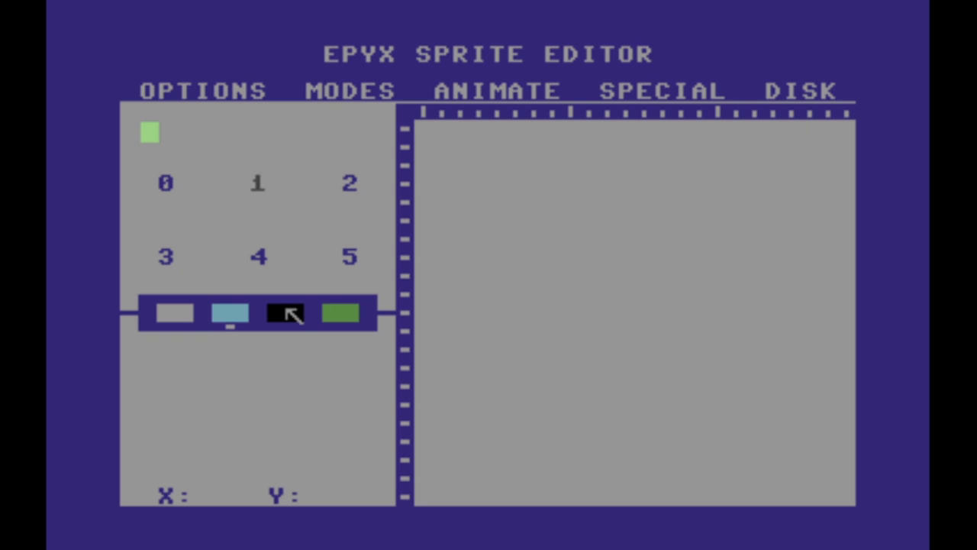
{"action": "left_click", "coordinate": [294, 314]}
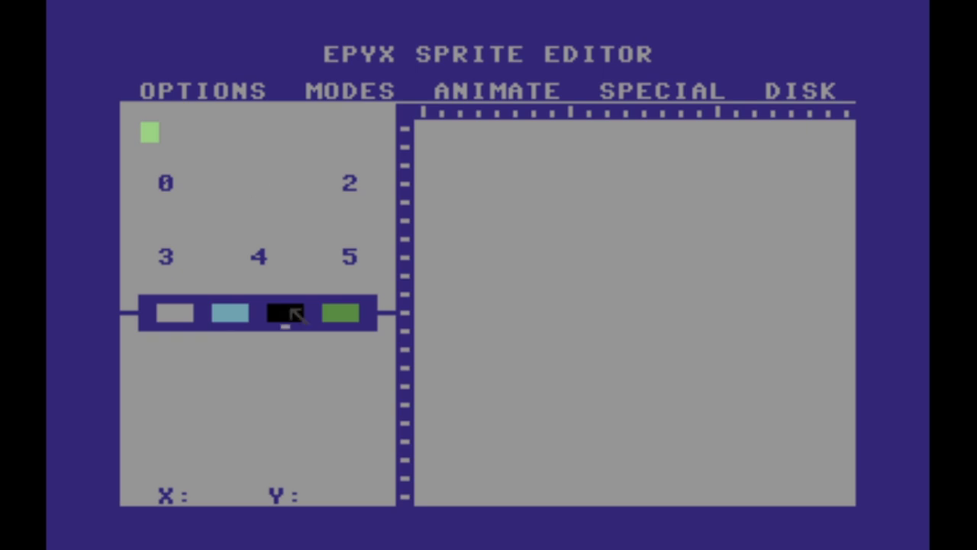
Cycle the fourth palette colour of sprite 1 to white
{"action": "left_click", "coordinate": [357, 314]}
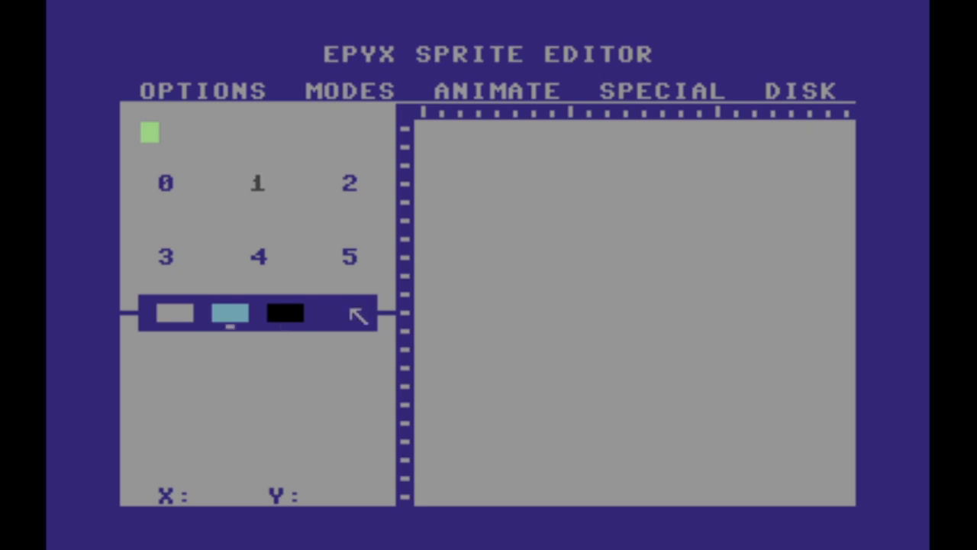
{"action": "left_click", "coordinate": [357, 314]}
{"action": "left_click", "coordinate": [356, 314]}
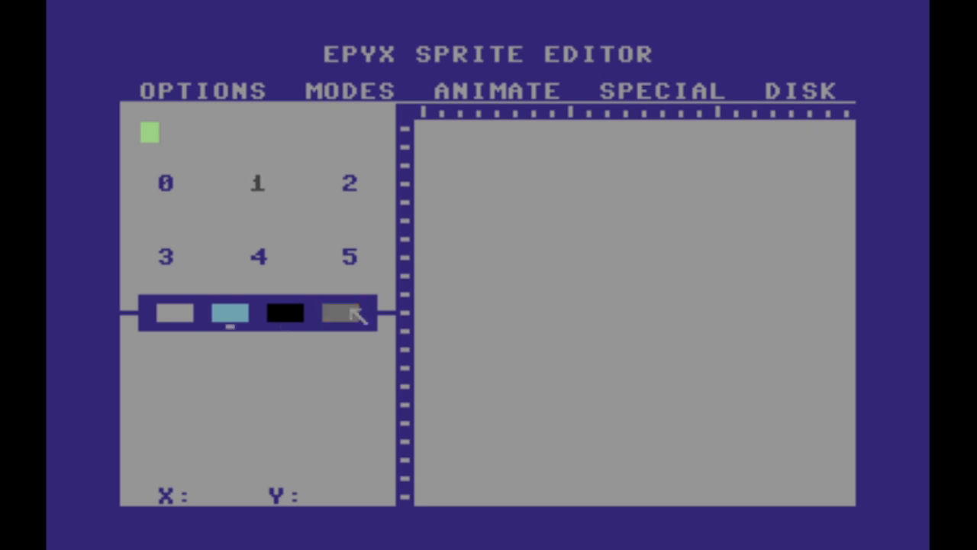
{"action": "left_click", "coordinate": [356, 314]}
{"action": "left_click", "coordinate": [356, 314]}
{"action": "left_click", "coordinate": [356, 314]}
{"action": "left_click", "coordinate": [356, 314]}
{"action": "left_click", "coordinate": [356, 315]}
{"action": "left_click", "coordinate": [356, 315]}
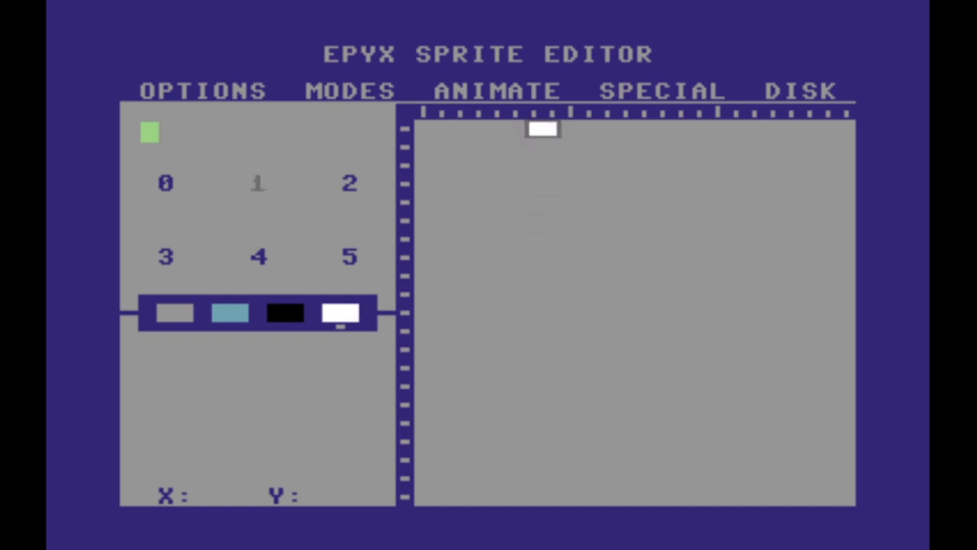
Paint a one-pixel white border around the edge of sprite 1 and a one-pixel black frame just inside it
{"action": "mouse_move", "coordinate": [432, 129]}
{"action": "left_mouse_down"}
{"action": "mouse_move", "coordinate": [432, 496]}
{"action": "mouse_move", "coordinate": [837, 496]}
{"action": "mouse_move", "coordinate": [836, 128]}
{"action": "mouse_move", "coordinate": [433, 128]}
{"action": "mouse_move", "coordinate": [386, 127]}
{"action": "left_mouse_up"}
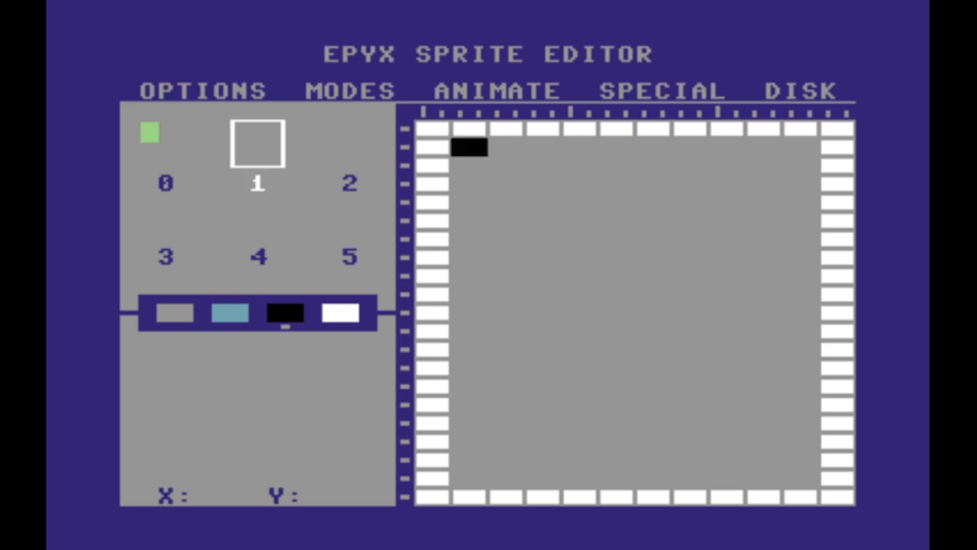
{"action": "mouse_move", "coordinate": [469, 147]}
{"action": "left_mouse_down"}
{"action": "mouse_move", "coordinate": [470, 478]}
{"action": "mouse_move", "coordinate": [837, 478]}
{"action": "left_mouse_up"}
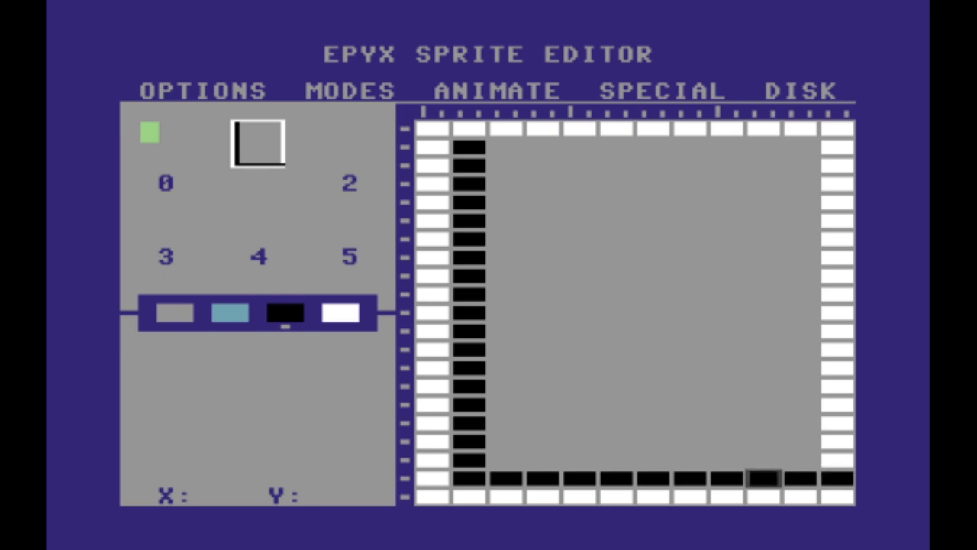
{"action": "mouse_move", "coordinate": [800, 442]}
{"action": "left_mouse_down"}
{"action": "mouse_move", "coordinate": [800, 146]}
{"action": "mouse_move", "coordinate": [469, 146]}
{"action": "left_mouse_up"}
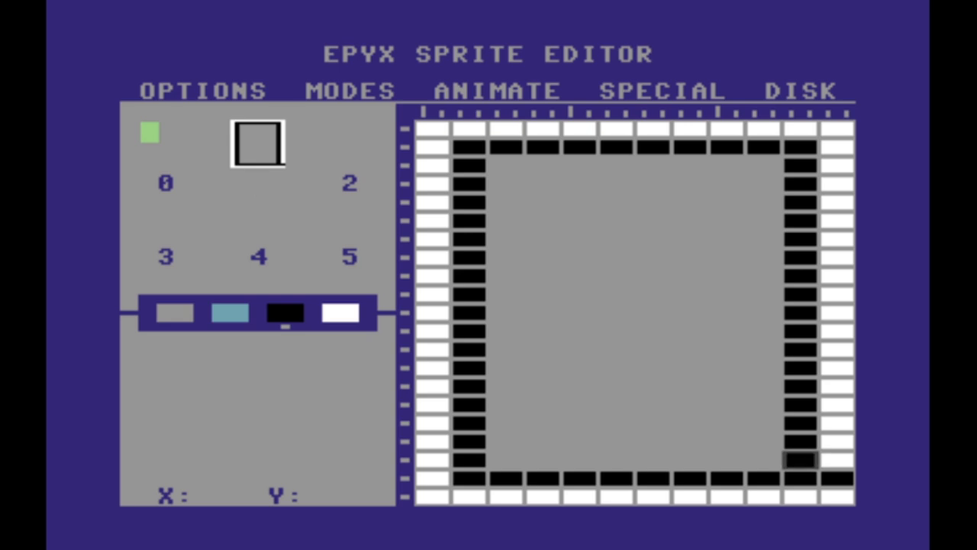
Repaint white the stray black pixel where the frame's bottom row overruns the right border of sprite 1
{"action": "key", "text": "F7"}
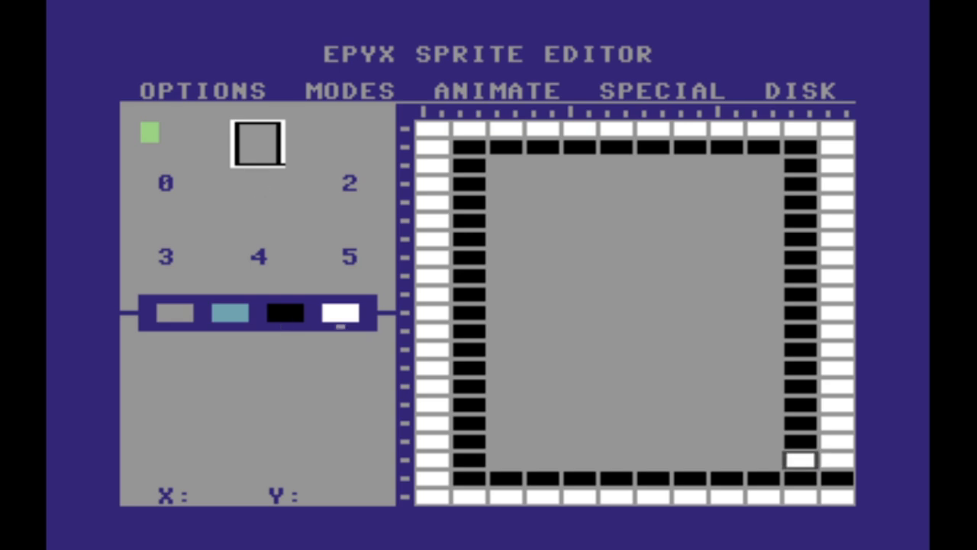
{"action": "key", "text": "Right"}
{"action": "key", "text": "Down"}
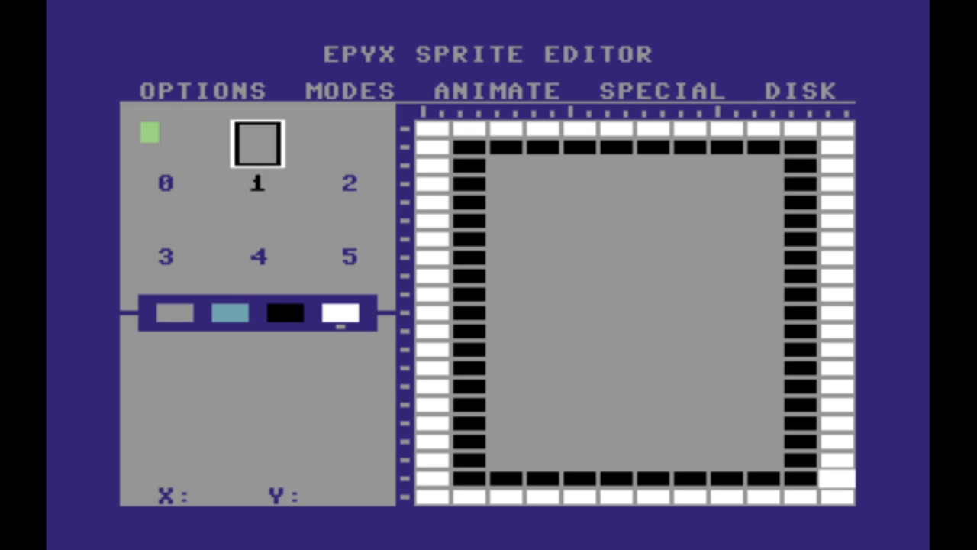
Fill the whole area inside the black frame of sprite 1 with the cyan second palette colour
{"action": "key", "text": "Left"}
{"action": "key", "text": "Left"}
{"action": "key", "text": "Left"}
{"action": "key", "text": "Left"}
{"action": "key", "text": "Left"}
{"action": "key", "text": "Left"}
{"action": "key", "text": "Up"}
{"action": "key", "text": "Up"}
{"action": "key", "text": "Up"}
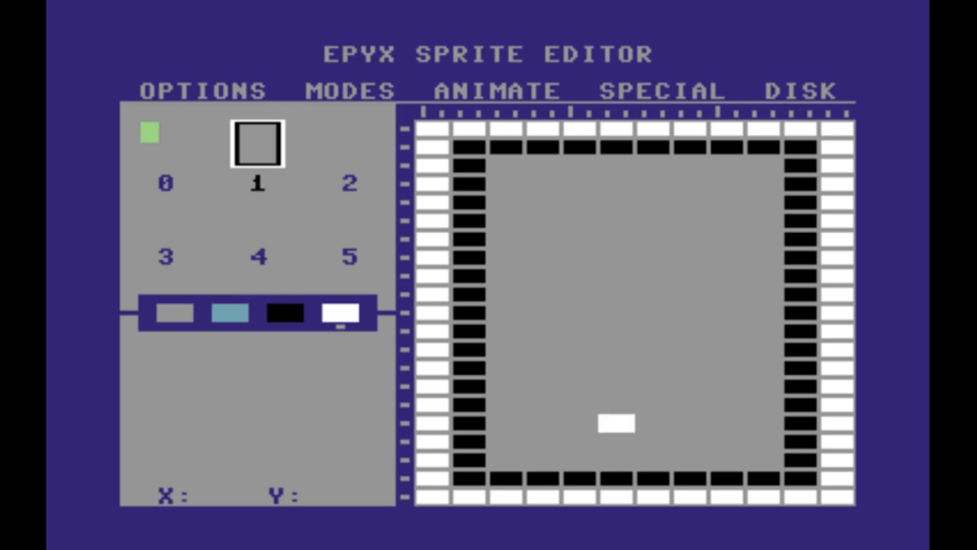
{"action": "key", "text": "2"}
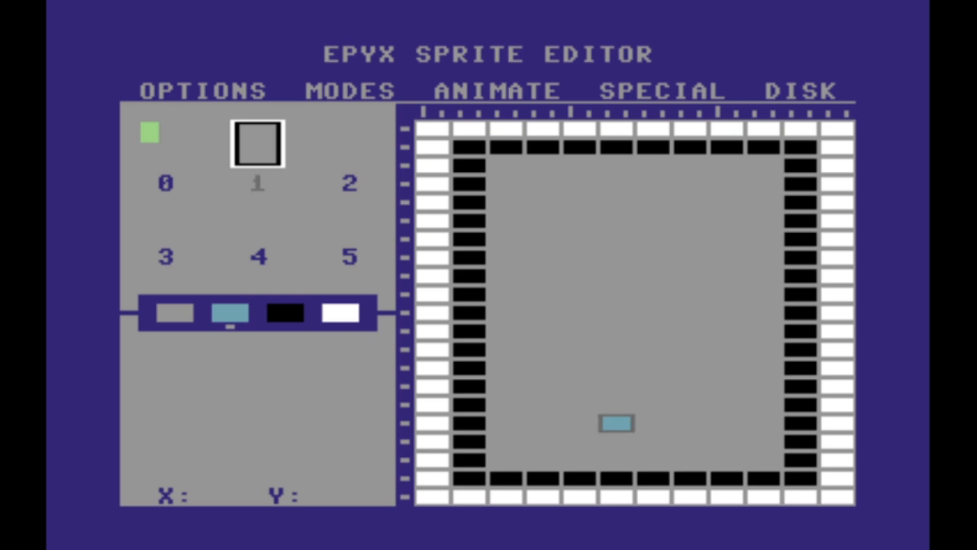
{"action": "key", "text": "Left"}
{"action": "key", "text": "Left"}
{"action": "key", "text": "Left"}
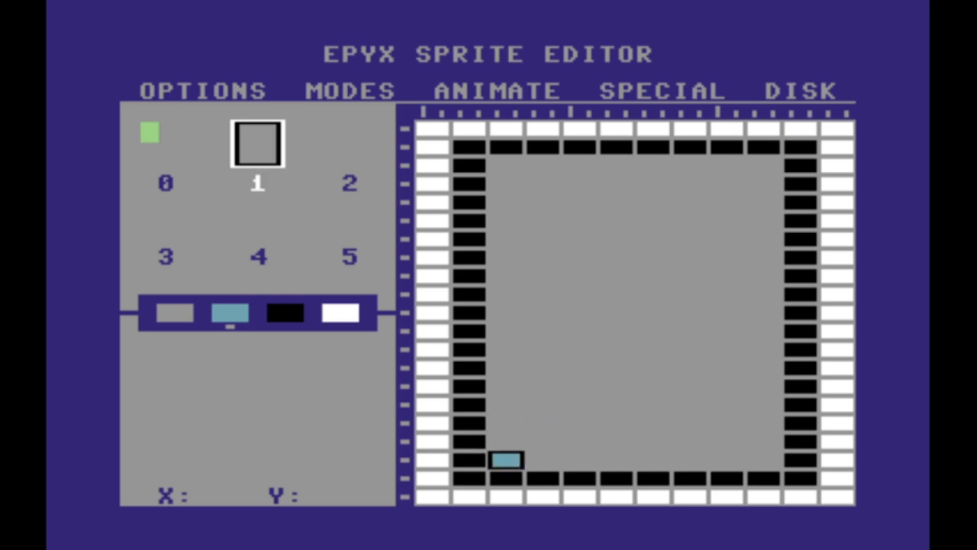
{"action": "mouse_move", "coordinate": [544, 460]}
{"action": "left_mouse_down"}
{"action": "mouse_move", "coordinate": [764, 459]}
{"action": "mouse_move", "coordinate": [763, 165]}
{"action": "mouse_move", "coordinate": [471, 165]}
{"action": "mouse_move", "coordinate": [505, 294]}
{"action": "mouse_move", "coordinate": [505, 478]}
{"action": "mouse_move", "coordinate": [580, 459]}
{"action": "mouse_move", "coordinate": [543, 459]}
{"action": "mouse_move", "coordinate": [543, 184]}
{"action": "mouse_move", "coordinate": [726, 184]}
{"action": "mouse_move", "coordinate": [726, 440]}
{"action": "mouse_move", "coordinate": [505, 442]}
{"action": "mouse_move", "coordinate": [581, 441]}
{"action": "mouse_move", "coordinate": [580, 239]}
{"action": "mouse_move", "coordinate": [616, 202]}
{"action": "mouse_move", "coordinate": [726, 203]}
{"action": "mouse_move", "coordinate": [726, 422]}
{"action": "mouse_move", "coordinate": [617, 423]}
{"action": "mouse_move", "coordinate": [617, 202]}
{"action": "mouse_move", "coordinate": [653, 203]}
{"action": "mouse_move", "coordinate": [654, 405]}
{"action": "mouse_move", "coordinate": [690, 405]}
{"action": "mouse_move", "coordinate": [690, 202]}
{"action": "left_mouse_up"}
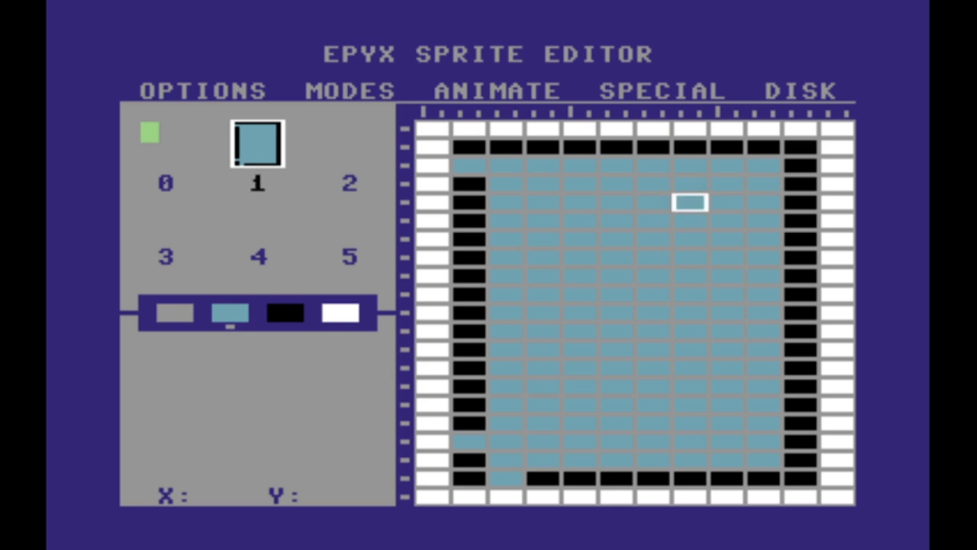
Repaint black the stray cyan pixels in the left column and bottom row of the inner frame
{"action": "left_click", "coordinate": [690, 203]}
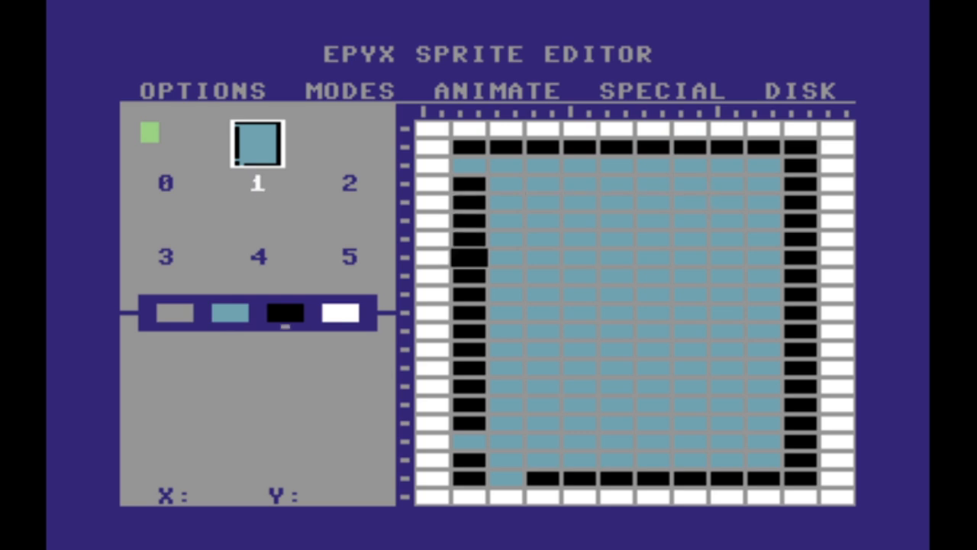
{"action": "left_click", "coordinate": [469, 441]}
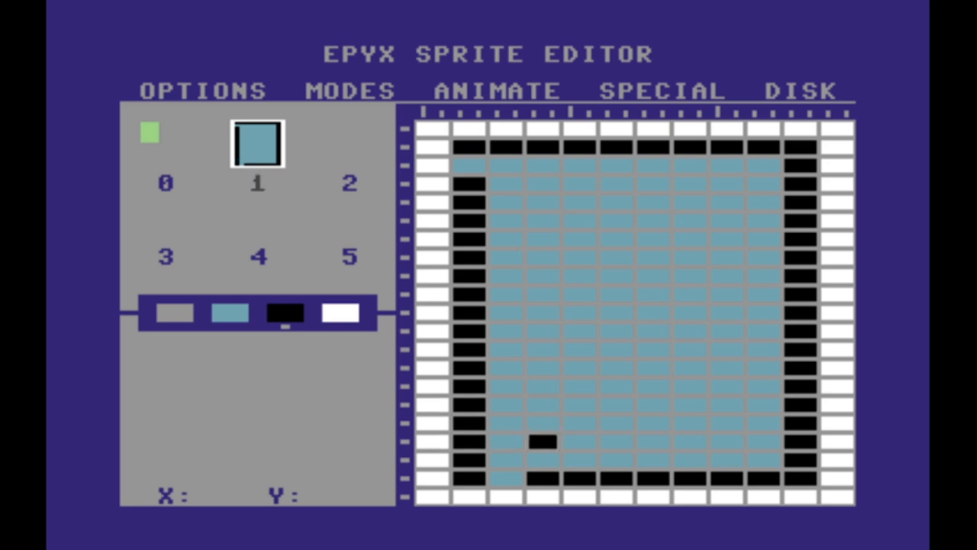
{"action": "left_click", "coordinate": [506, 477]}
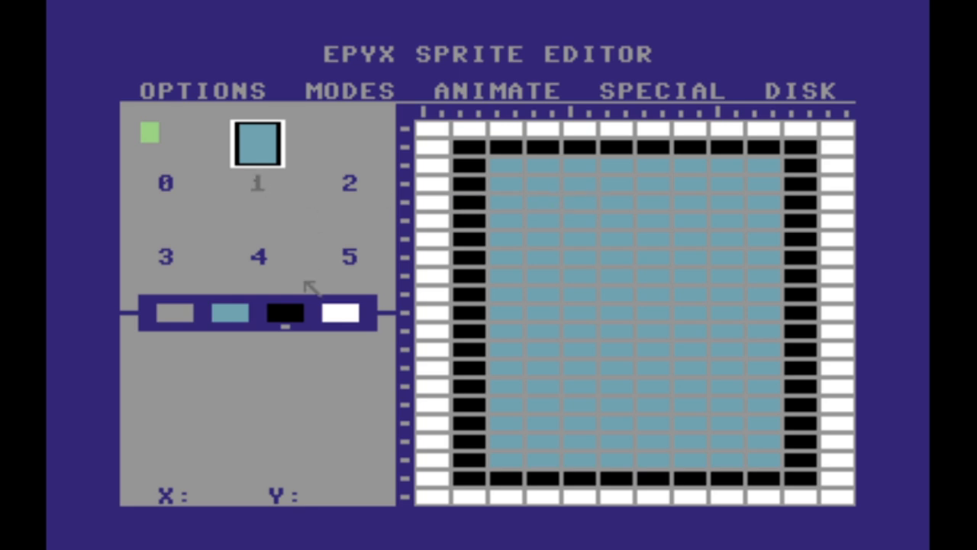
Cycle the second palette colour of sprite 1 to yellow
{"action": "left_click", "coordinate": [237, 313]}
{"action": "left_click", "coordinate": [237, 314]}
{"action": "left_click", "coordinate": [237, 314]}
{"action": "left_click", "coordinate": [237, 314]}
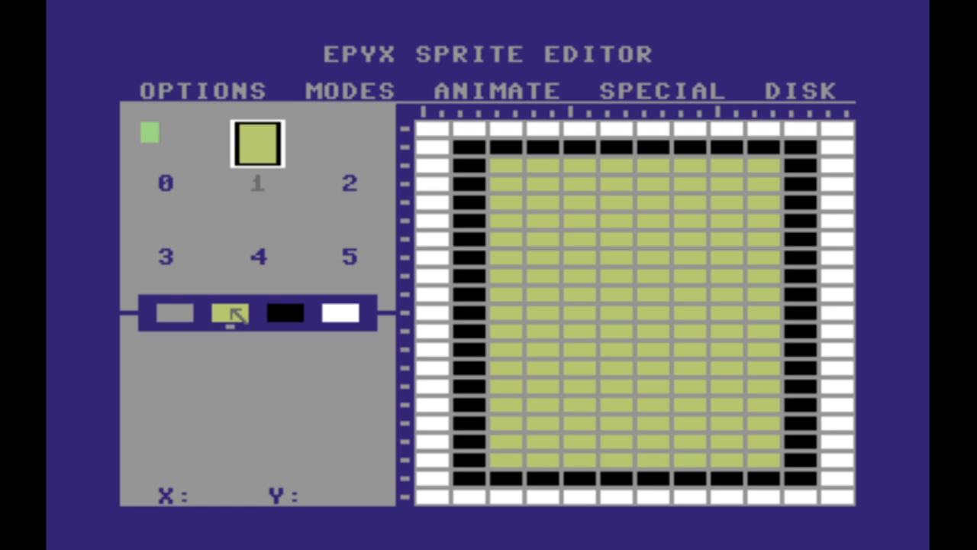
{"action": "left_click", "coordinate": [237, 313]}
{"action": "left_click", "coordinate": [237, 314]}
Cycle the third palette colour of sprite 1 to purple
{"action": "left_click", "coordinate": [284, 311]}
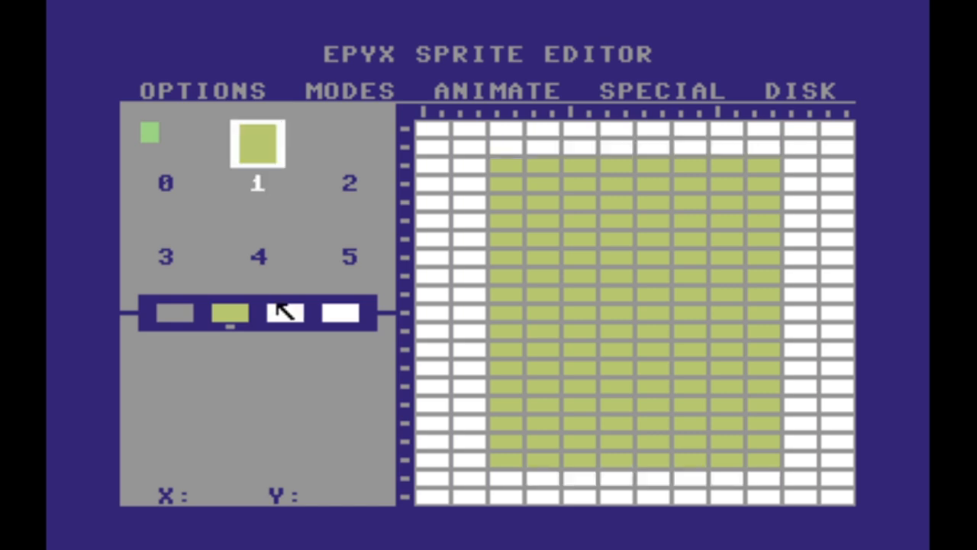
{"action": "left_click", "coordinate": [284, 311]}
{"action": "left_click", "coordinate": [284, 312]}
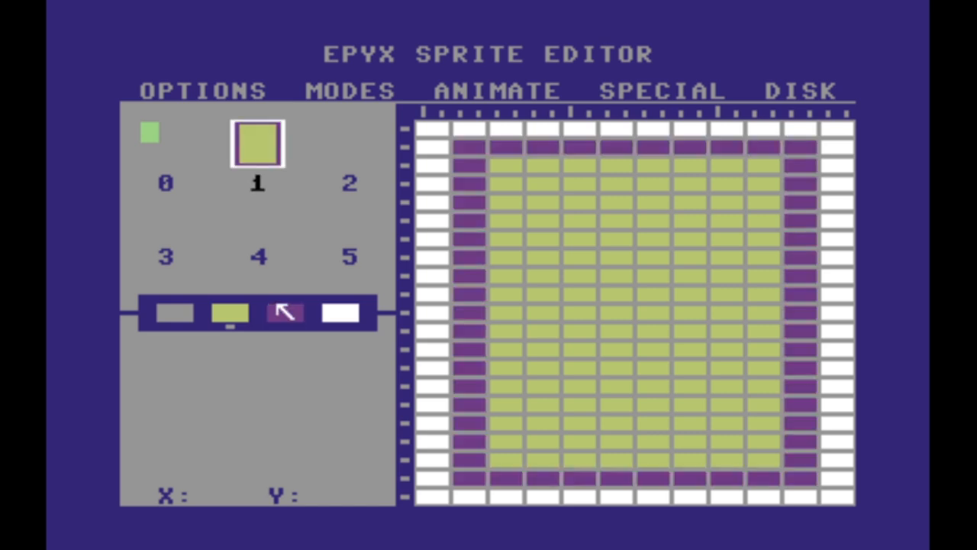
{"action": "left_click", "coordinate": [284, 311]}
{"action": "left_click", "coordinate": [284, 311]}
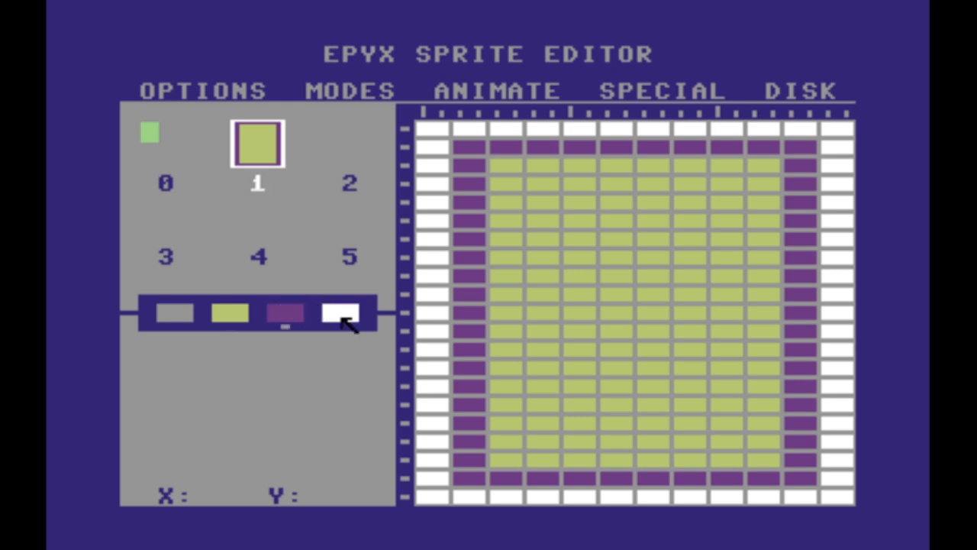
Cycle the fourth palette colour of sprite 1 to green
{"action": "left_click", "coordinate": [344, 319]}
{"action": "left_click", "coordinate": [343, 319]}
{"action": "left_click", "coordinate": [343, 319]}
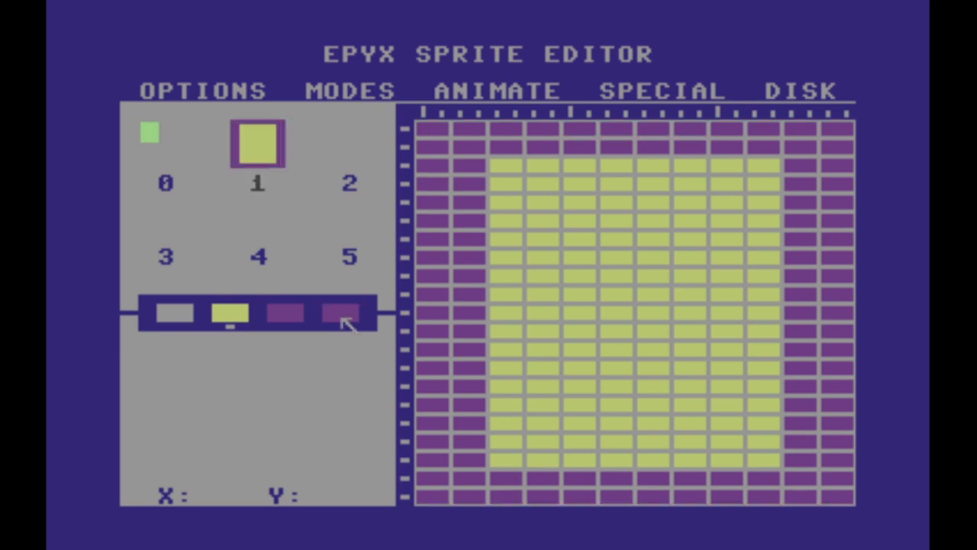
{"action": "left_click", "coordinate": [343, 319]}
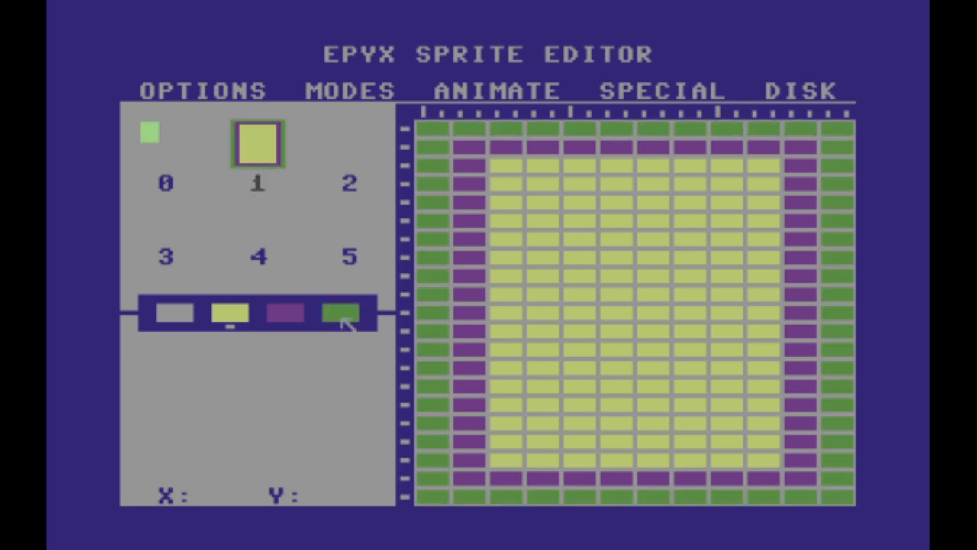
{"action": "left_click", "coordinate": [344, 322]}
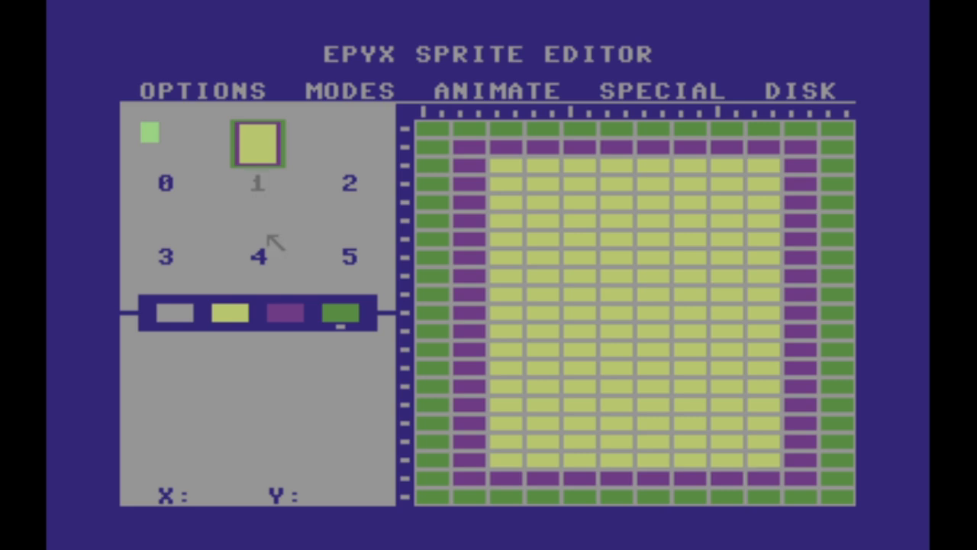
Save the sprites to the TOOLKIT disk under the file name LESSON1.SPR
{"action": "left_click", "coordinate": [789, 91]}
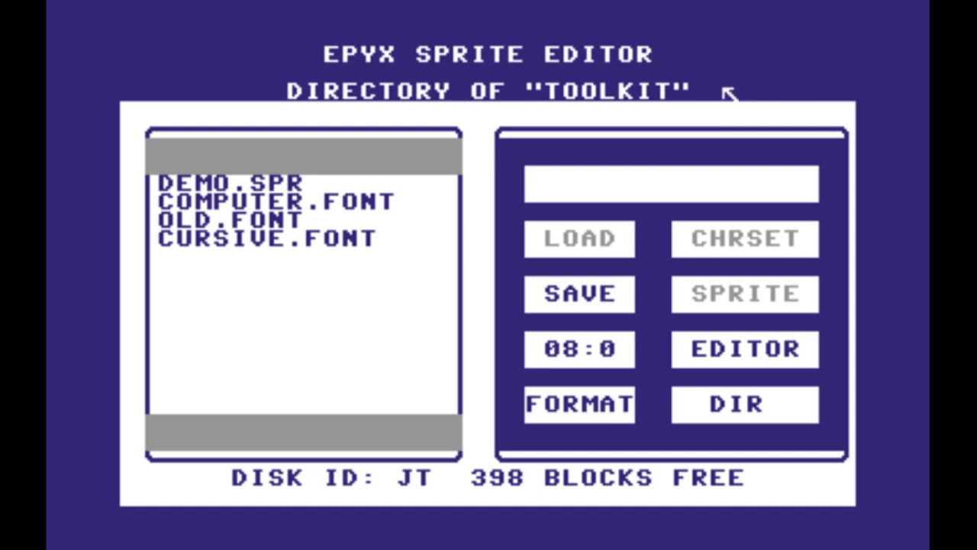
{"action": "left_click", "coordinate": [552, 304]}
{"action": "type", "text": "L"}
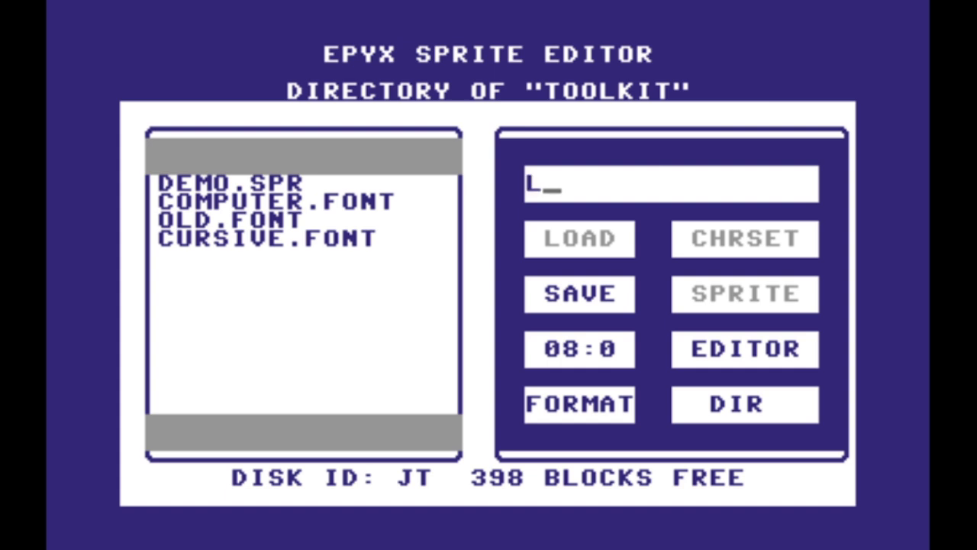
{"action": "type", "text": "ESSOM"}
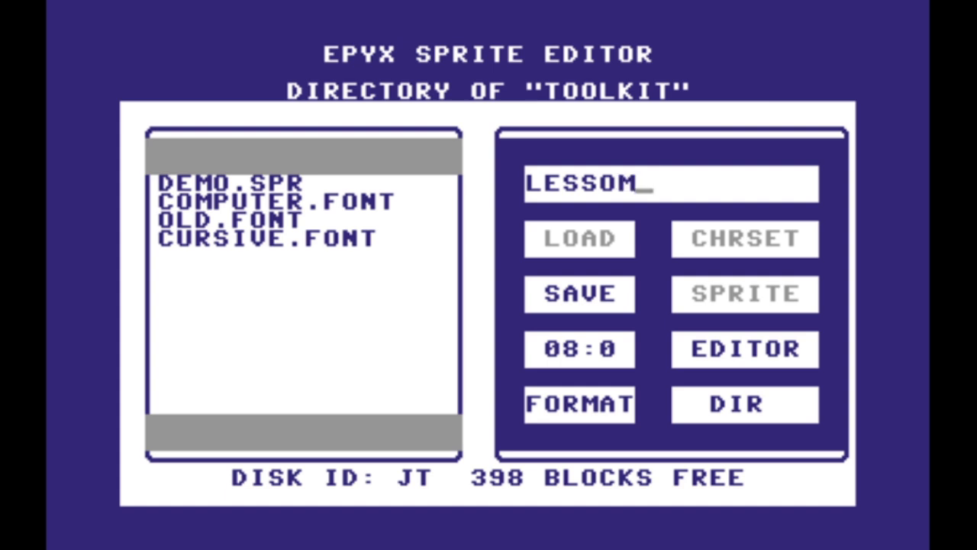
{"action": "key", "text": "BackSpace"}
{"action": "type", "text": "N1"}
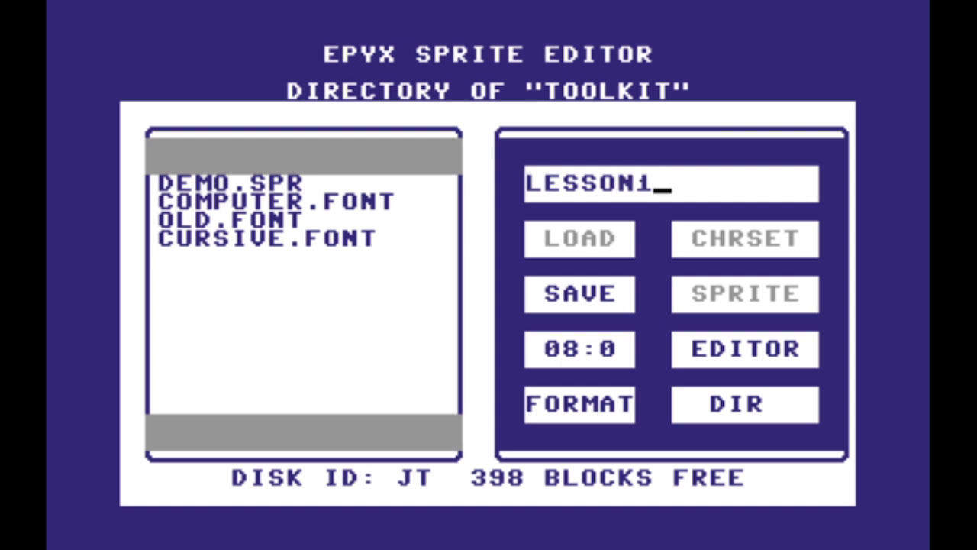
{"action": "type", "text": ".SPR"}
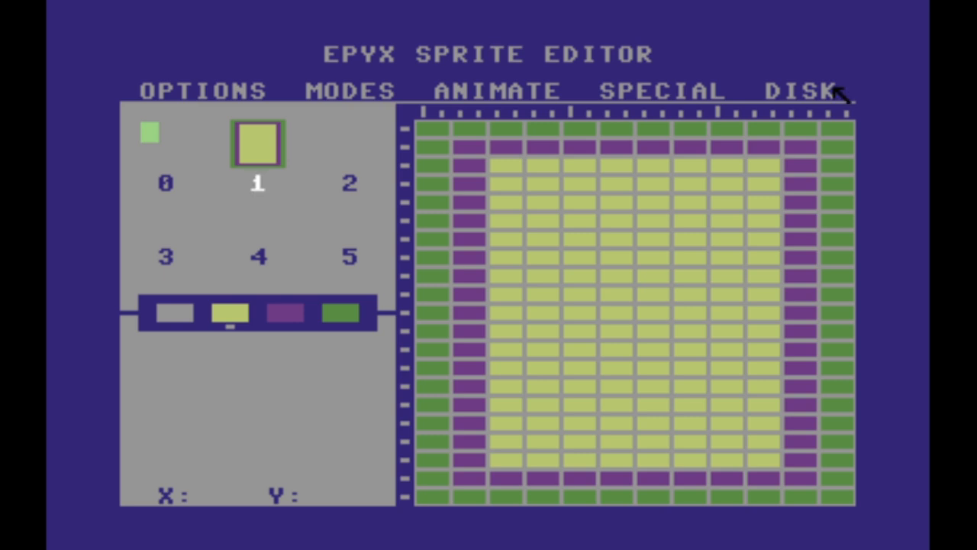
Save the sprites to disk again under the existing file name LESSON1.SPR
{"action": "left_click", "coordinate": [818, 93]}
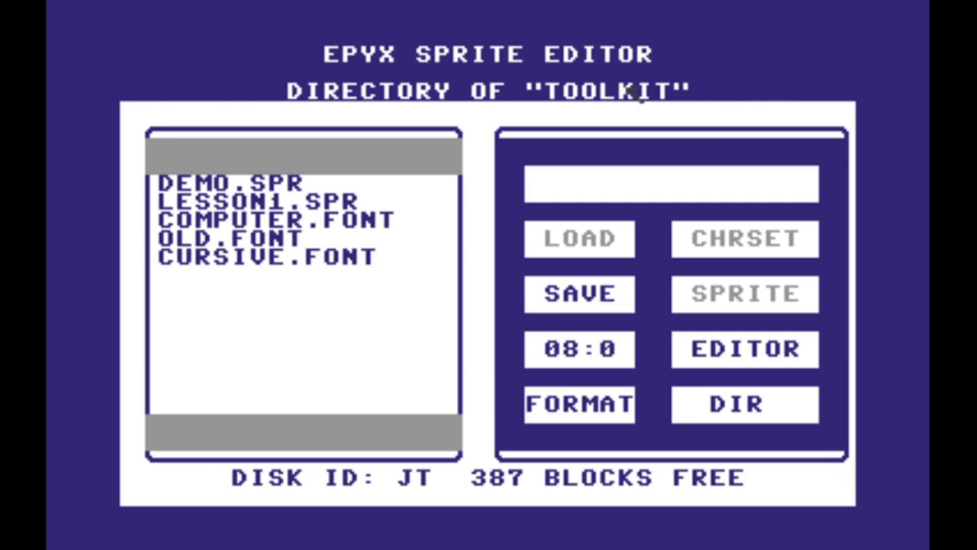
{"action": "left_click", "coordinate": [619, 308]}
{"action": "type", "text": "LE"}
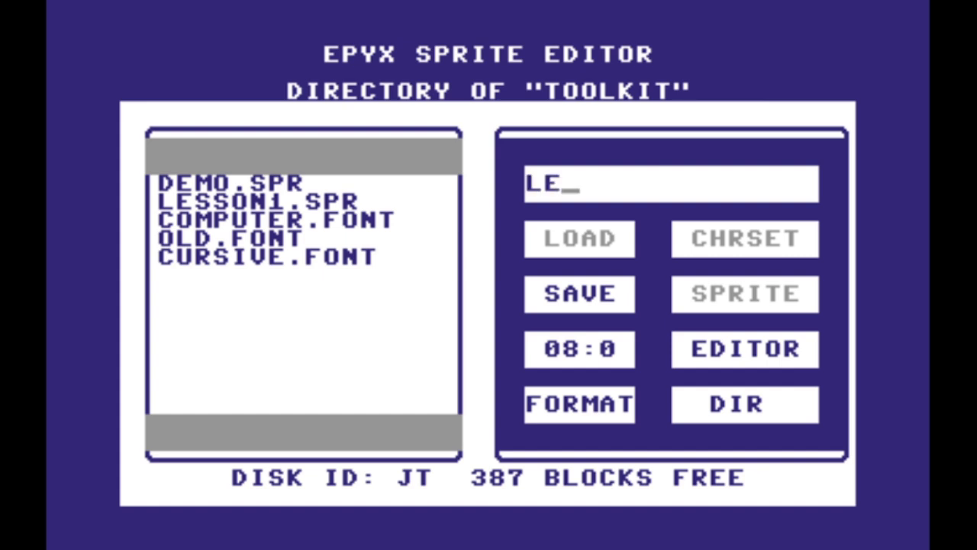
{"action": "type", "text": "SSO"}
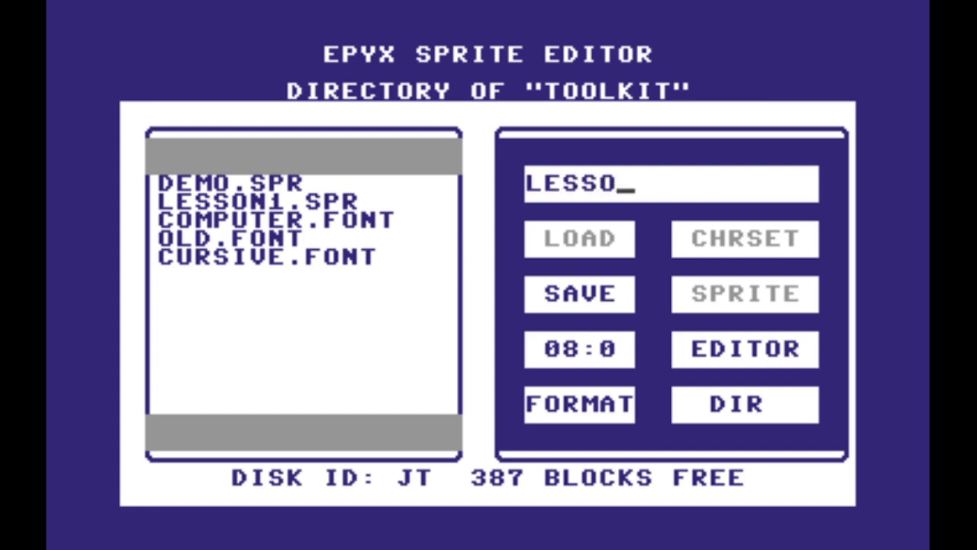
{"action": "type", "text": "N1."}
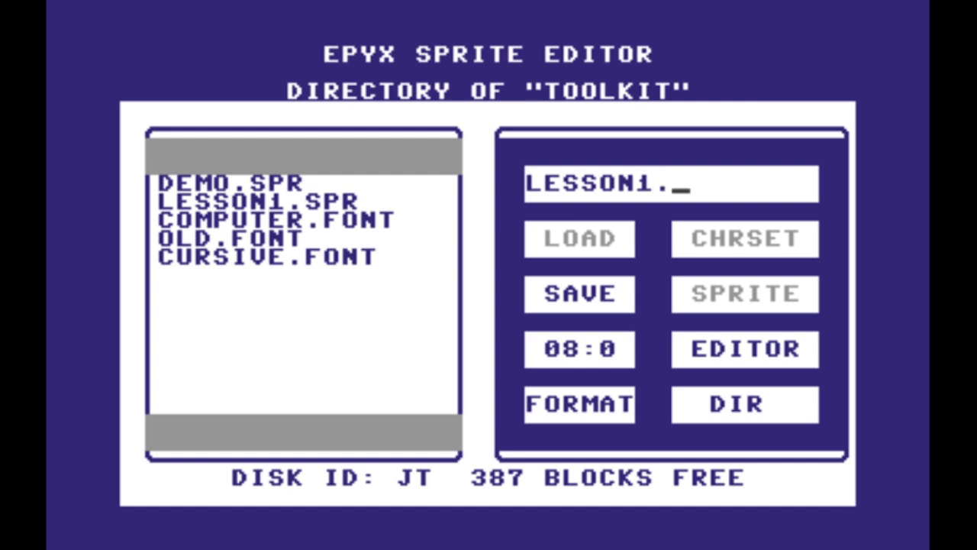
{"action": "type", "text": "SPR"}
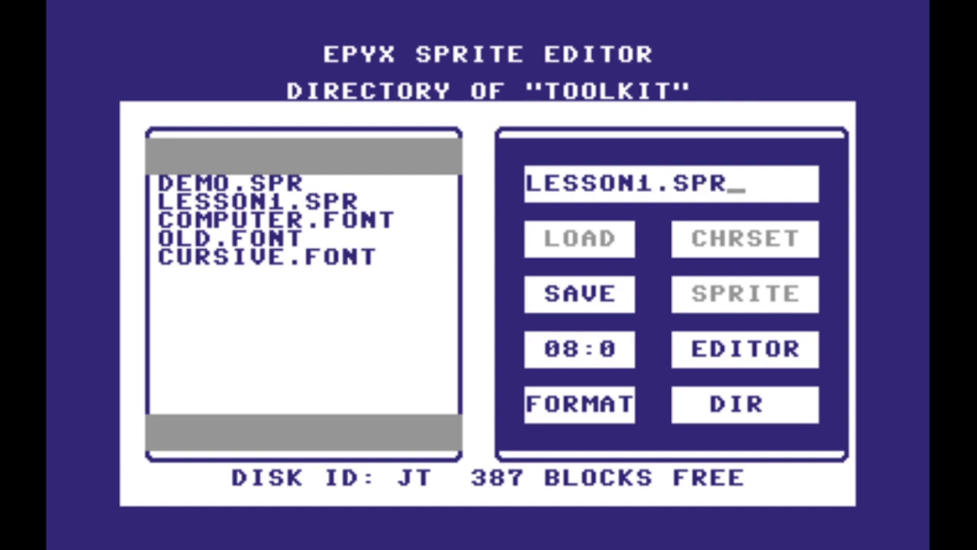
{"action": "key", "text": "Return"}
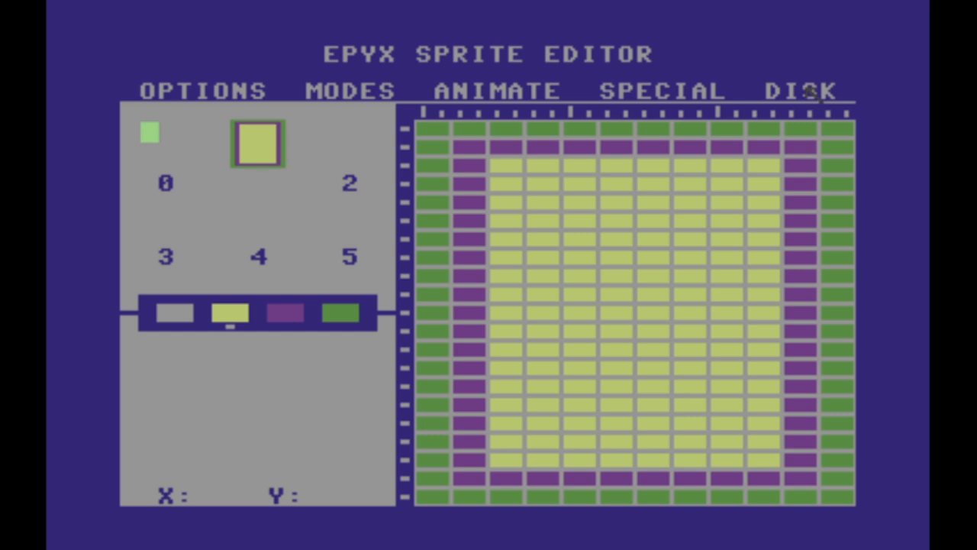
Load the sprite file DEMO.SPR from the TOOLKIT disk
{"action": "left_click", "coordinate": [808, 92]}
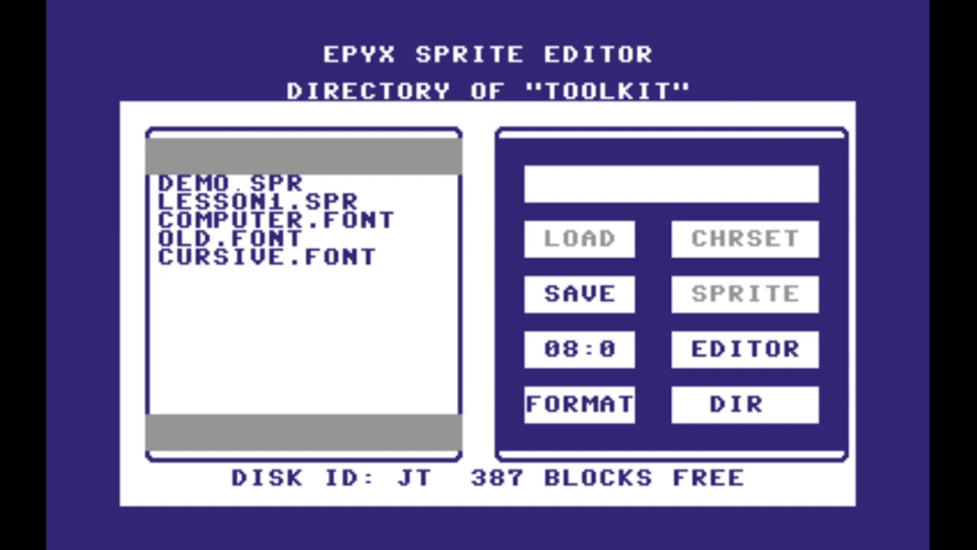
{"action": "left_click", "coordinate": [234, 183]}
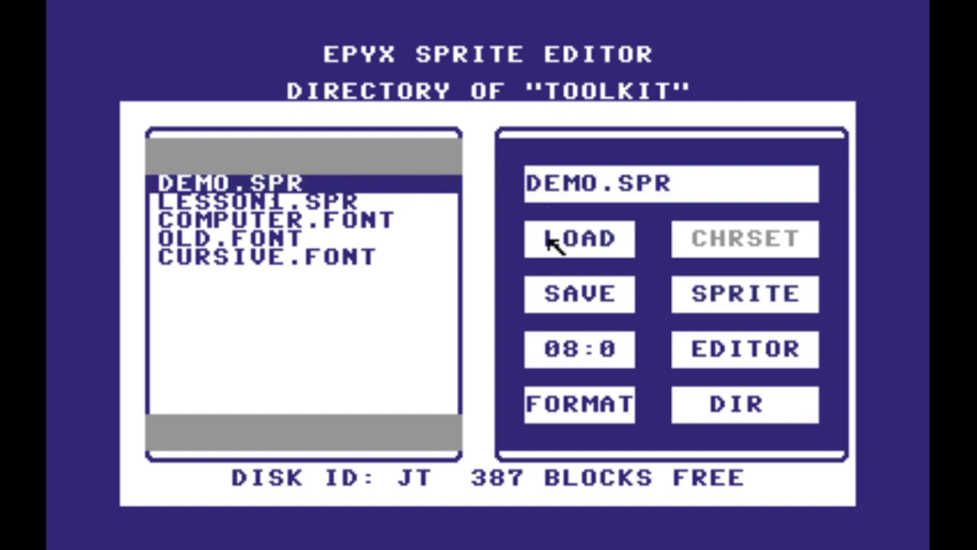
{"action": "left_click", "coordinate": [547, 236]}
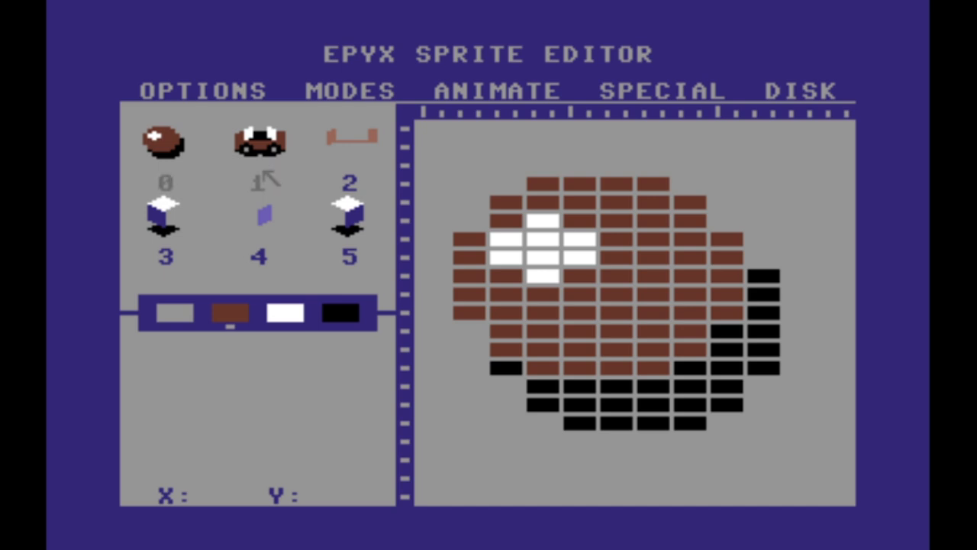
Step the first sprite slot through the loaded demo shapes and set it to shape 14, the racing car
{"action": "left_click", "coordinate": [176, 157]}
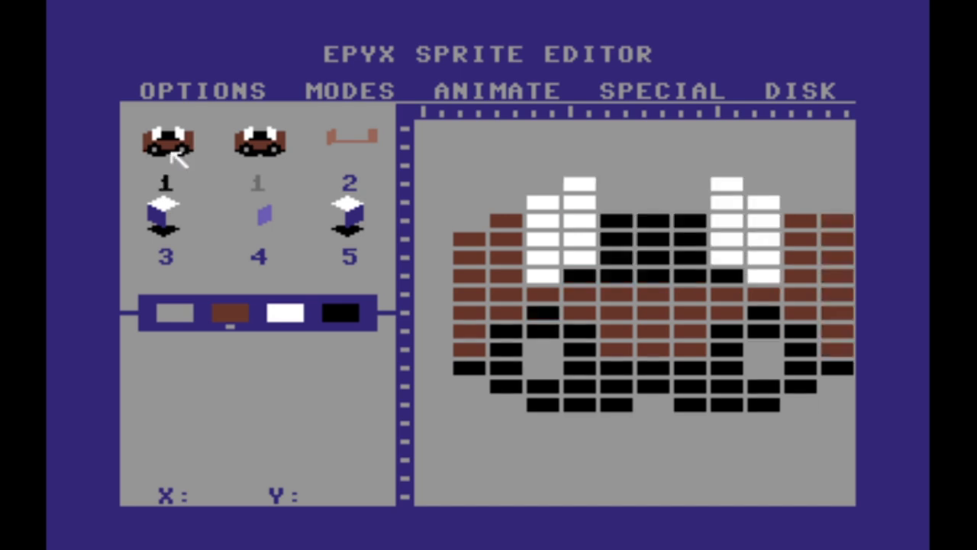
{"action": "left_click", "coordinate": [177, 156]}
{"action": "left_click", "coordinate": [178, 157]}
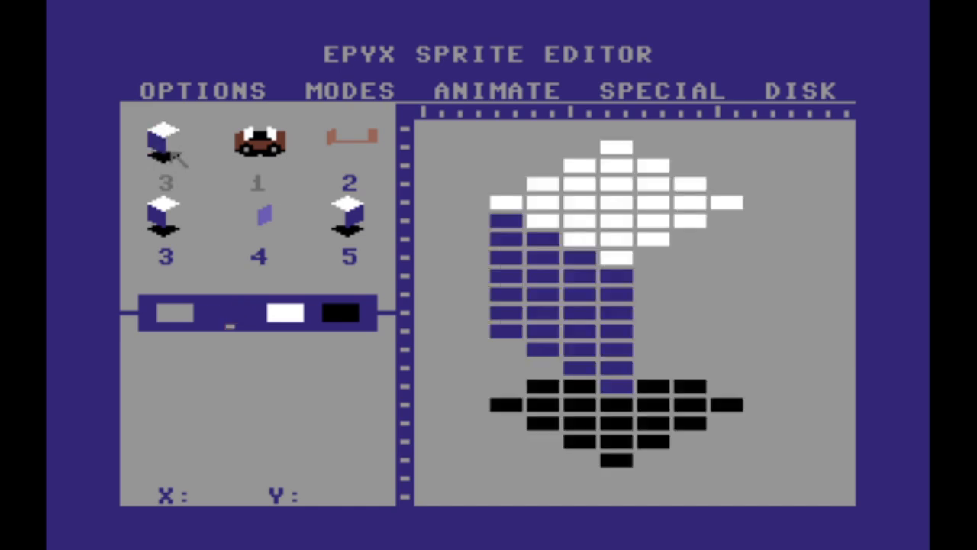
{"action": "left_click", "coordinate": [178, 156]}
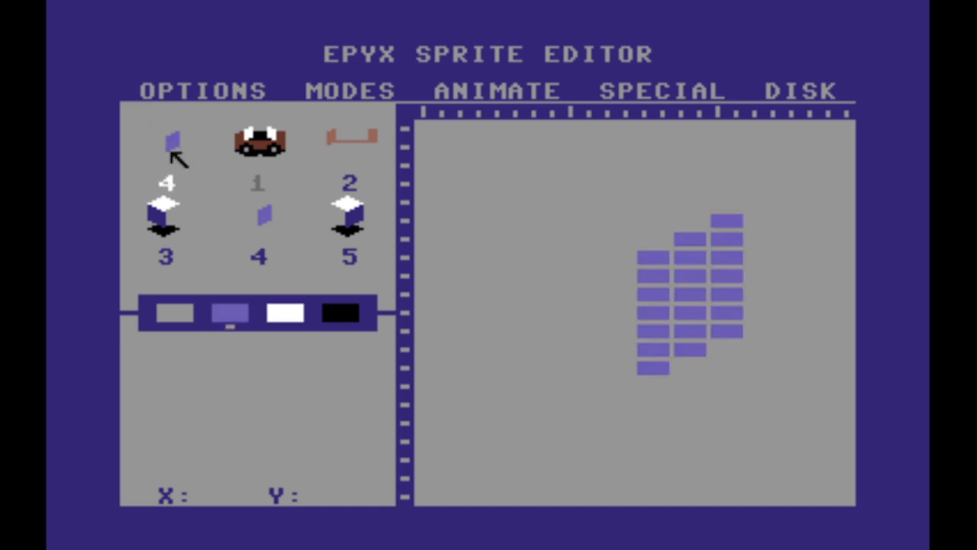
{"action": "left_click", "coordinate": [177, 156]}
{"action": "left_click", "coordinate": [177, 157]}
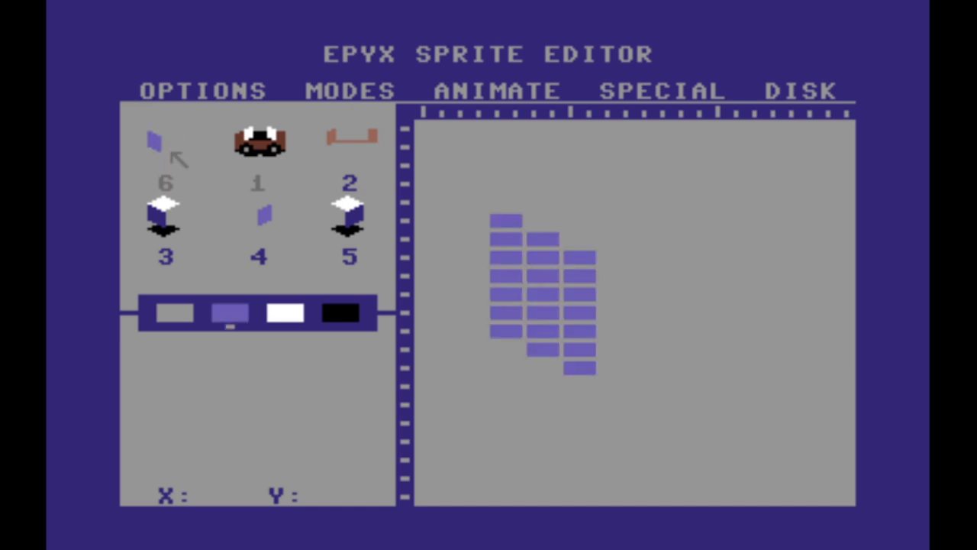
{"action": "left_click", "coordinate": [177, 157]}
{"action": "left_click", "coordinate": [177, 156]}
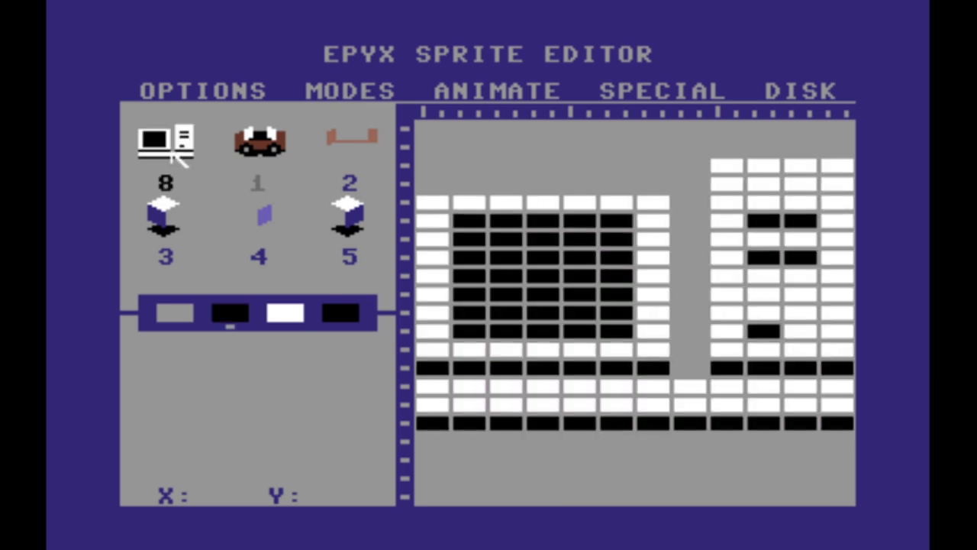
{"action": "left_click", "coordinate": [177, 156]}
{"action": "left_click", "coordinate": [177, 156]}
{"action": "left_click", "coordinate": [177, 156]}
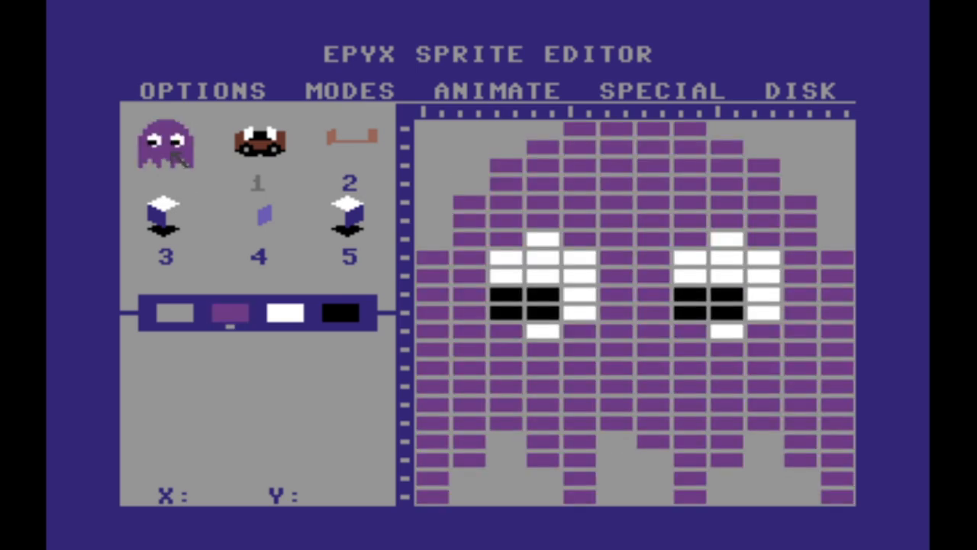
{"action": "left_click", "coordinate": [177, 156]}
{"action": "left_click", "coordinate": [177, 157]}
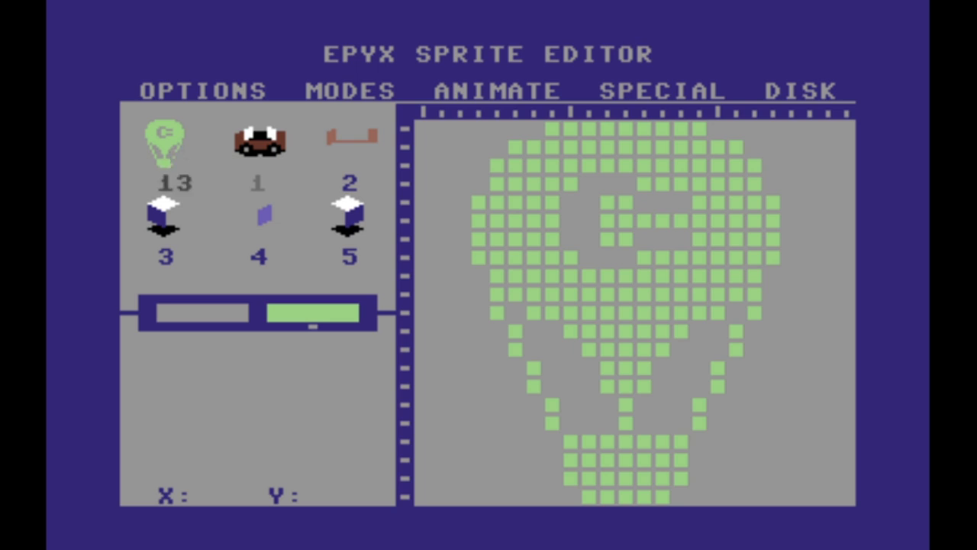
{"action": "left_click", "coordinate": [183, 158]}
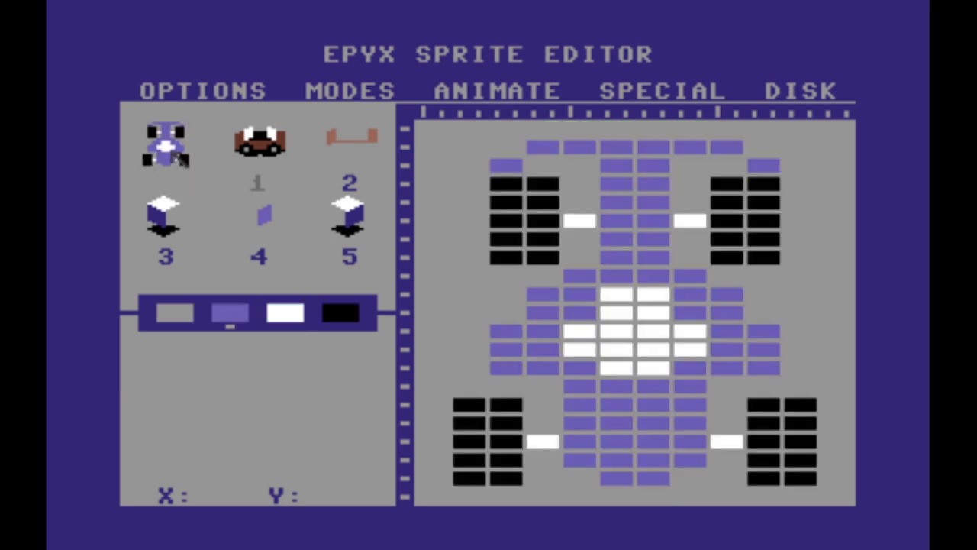
{"action": "left_click", "coordinate": [173, 153]}
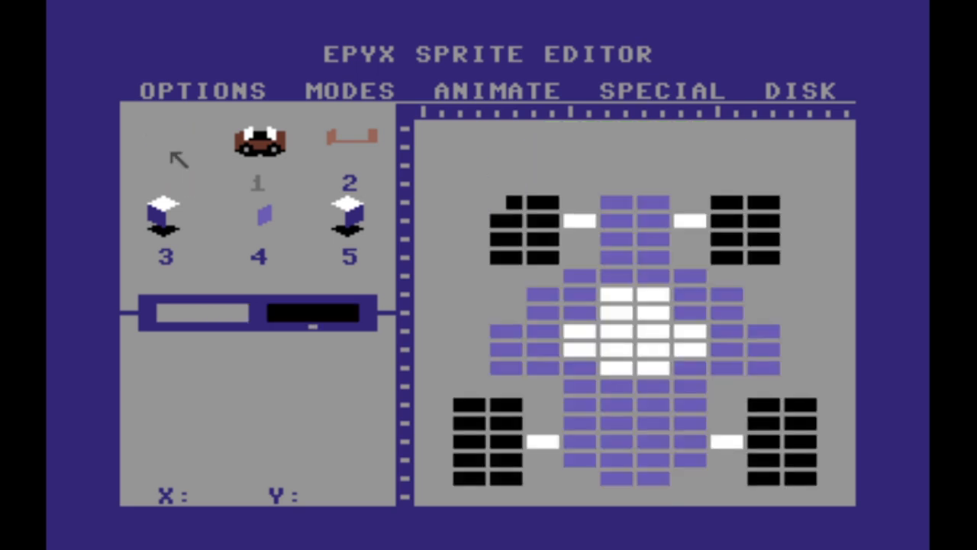
{"action": "left_click", "coordinate": [181, 158]}
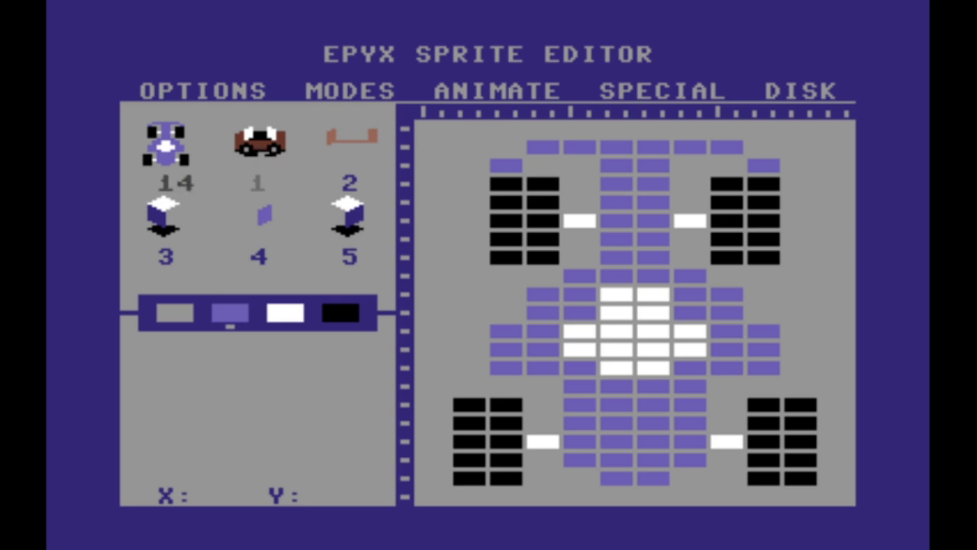
Step the second sprite slot through the shapes and set it to the blank shape 15
{"action": "left_click", "coordinate": [261, 155]}
{"action": "left_click", "coordinate": [260, 154]}
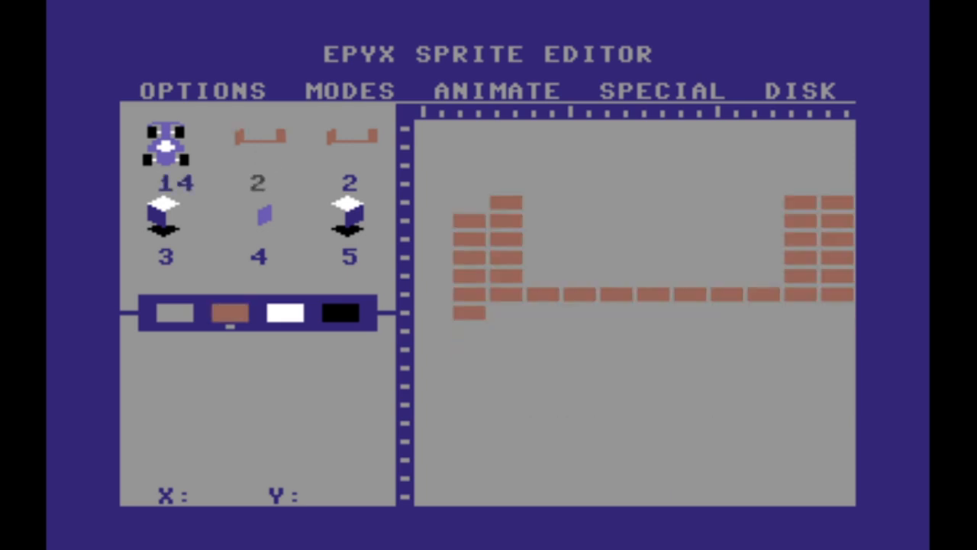
{"action": "left_click", "coordinate": [260, 153]}
{"action": "left_click", "coordinate": [261, 153]}
{"action": "left_click", "coordinate": [261, 153]}
{"action": "left_click", "coordinate": [260, 153]}
{"action": "left_click", "coordinate": [260, 153]}
{"action": "left_click", "coordinate": [262, 154]}
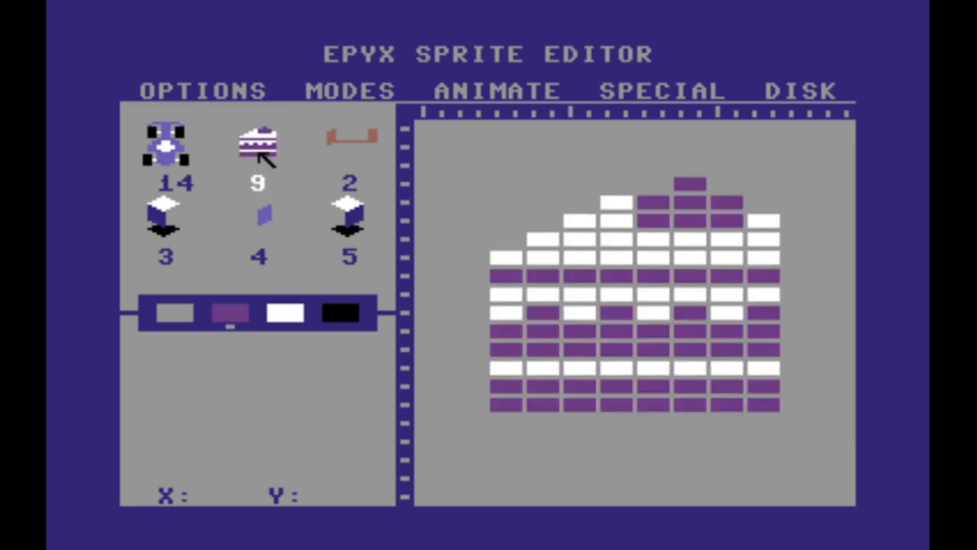
{"action": "left_click", "coordinate": [262, 154]}
{"action": "left_click", "coordinate": [262, 155]}
{"action": "left_click", "coordinate": [262, 155]}
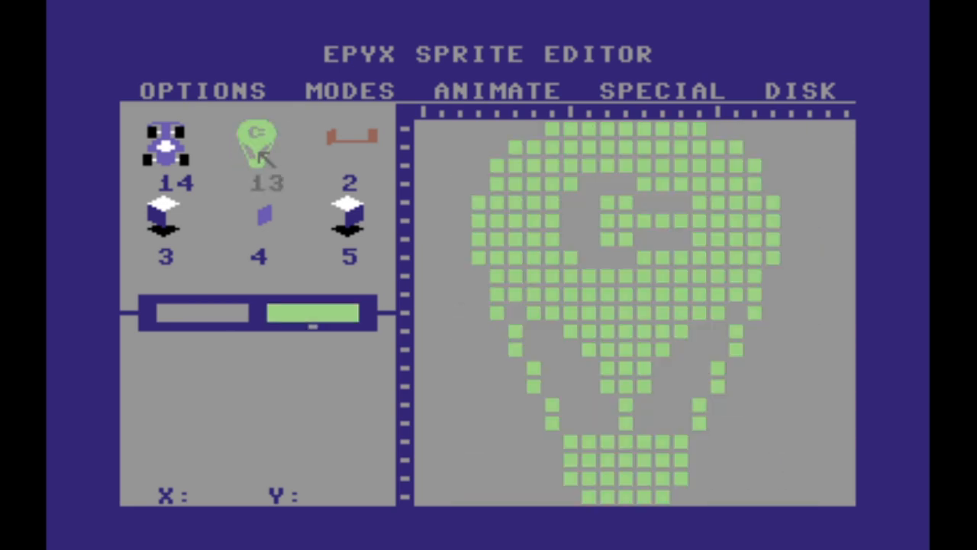
{"action": "left_click", "coordinate": [262, 155]}
{"action": "left_click", "coordinate": [261, 155]}
{"action": "key", "text": "minus"}
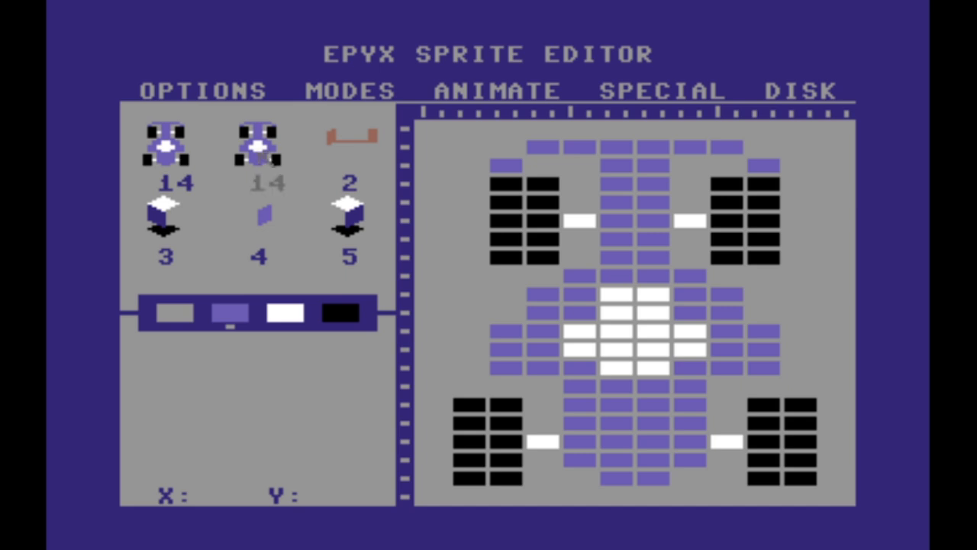
{"action": "left_click", "coordinate": [262, 155]}
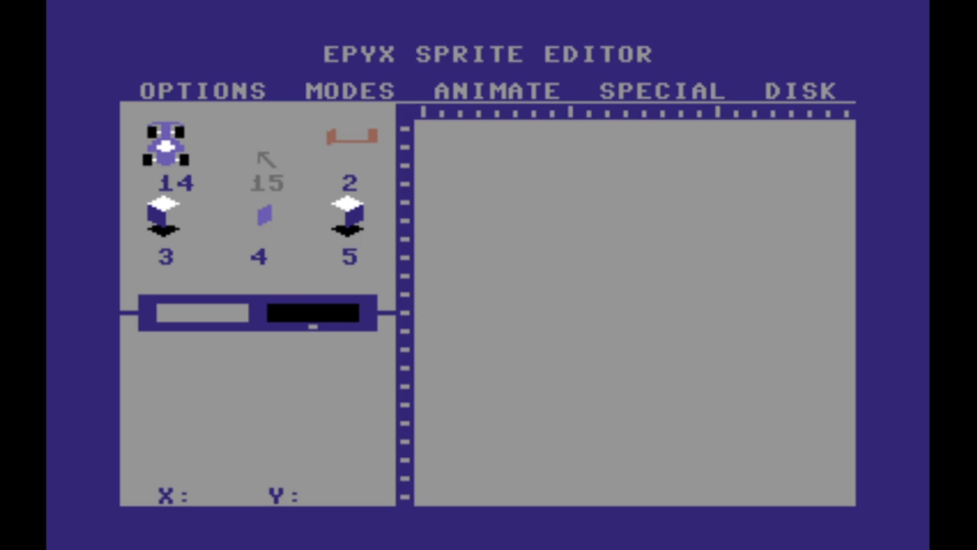
Reselect the slot holding the blank shape 15 and switch it to multicolour mode
{"action": "left_click", "coordinate": [184, 156]}
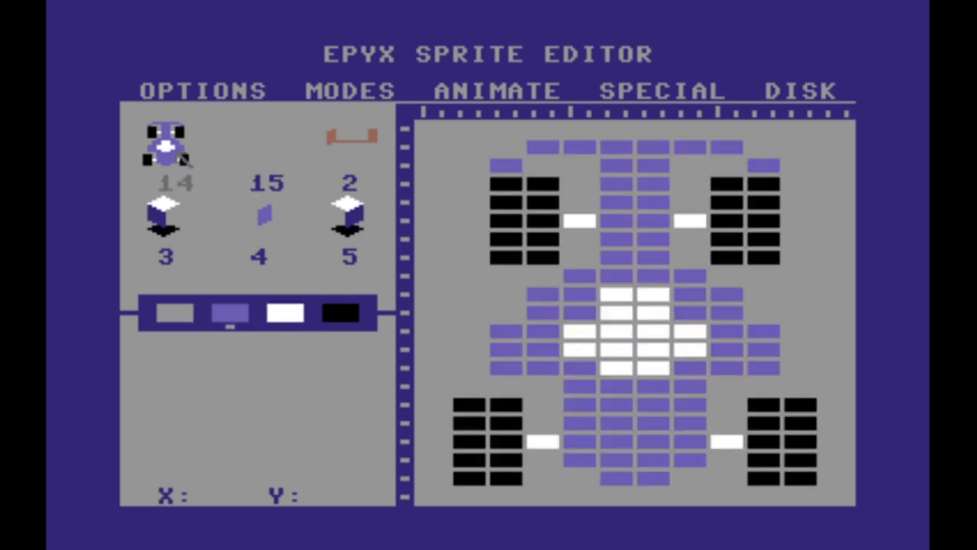
{"action": "left_click", "coordinate": [279, 158]}
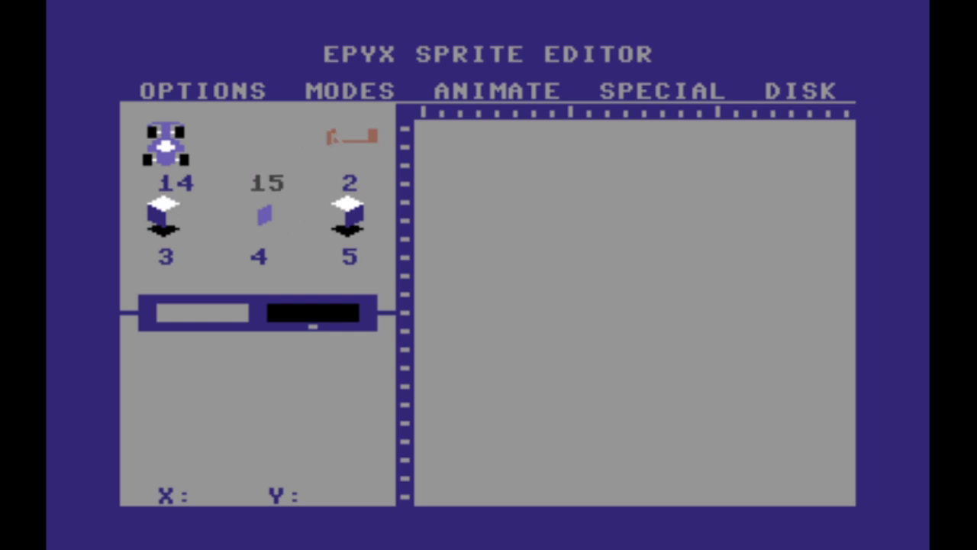
{"action": "left_click", "coordinate": [340, 90]}
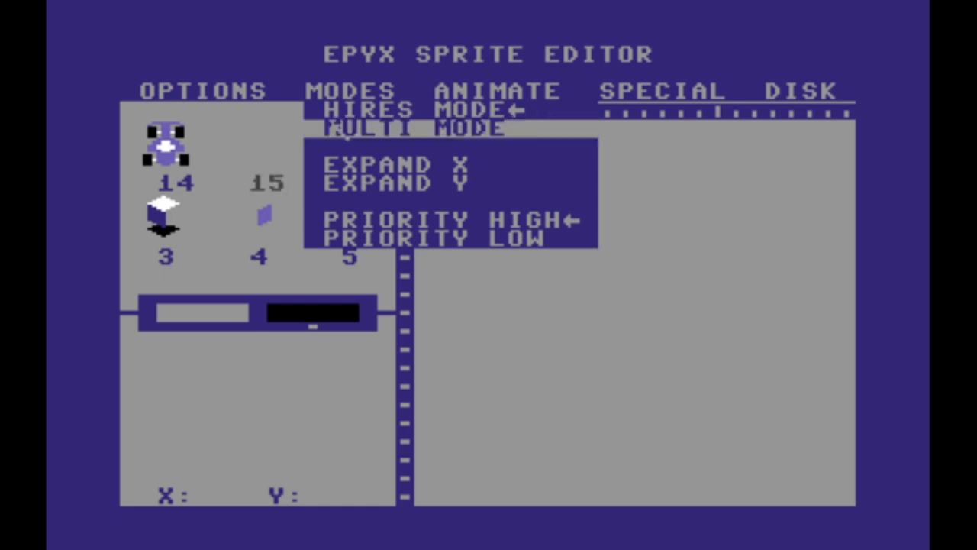
{"action": "left_click", "coordinate": [336, 129]}
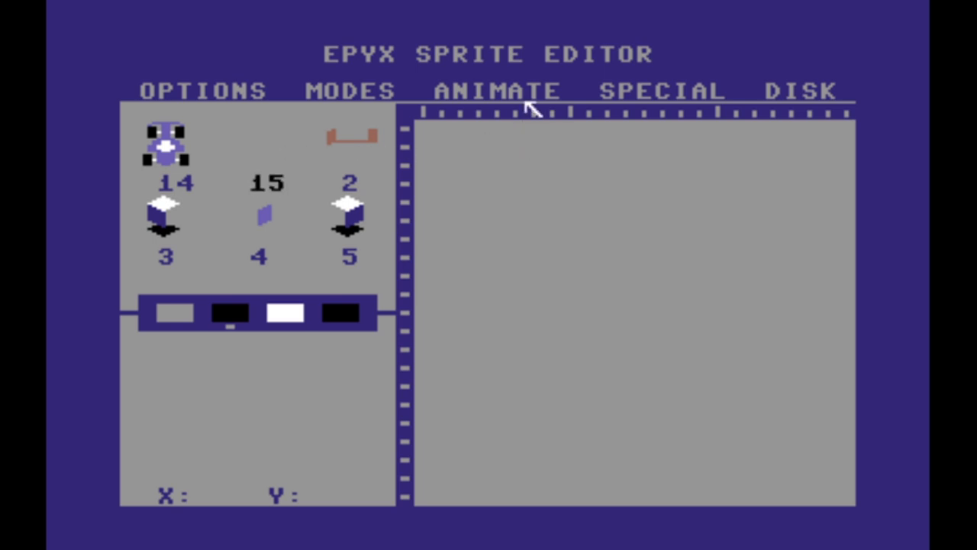
Copy the racing car from shape 14 into the blank shape 15
{"action": "left_click", "coordinate": [628, 92]}
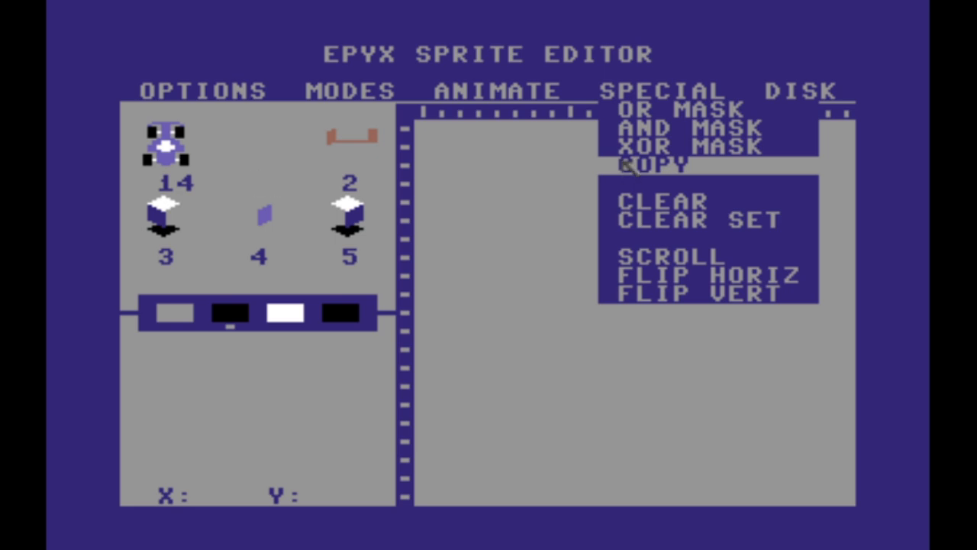
{"action": "left_click", "coordinate": [627, 166]}
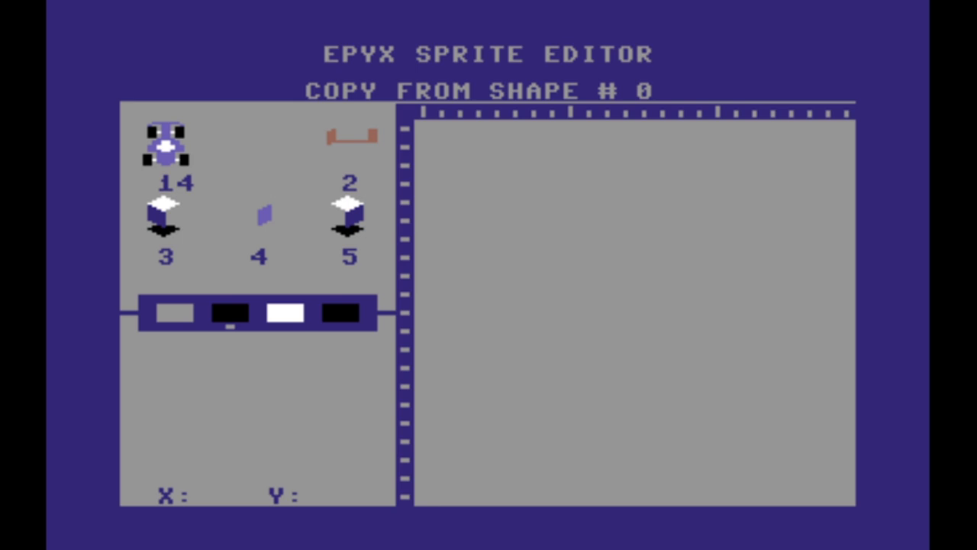
{"action": "key", "text": "Right"}
{"action": "key", "text": "Right"}
{"action": "key", "text": "Right"}
{"action": "key", "text": "Right"}
{"action": "key", "text": "Right"}
{"action": "key", "text": "Right"}
{"action": "key", "text": "Right"}
{"action": "key", "text": "Right"}
{"action": "key", "text": "Right"}
{"action": "key", "text": "Right"}
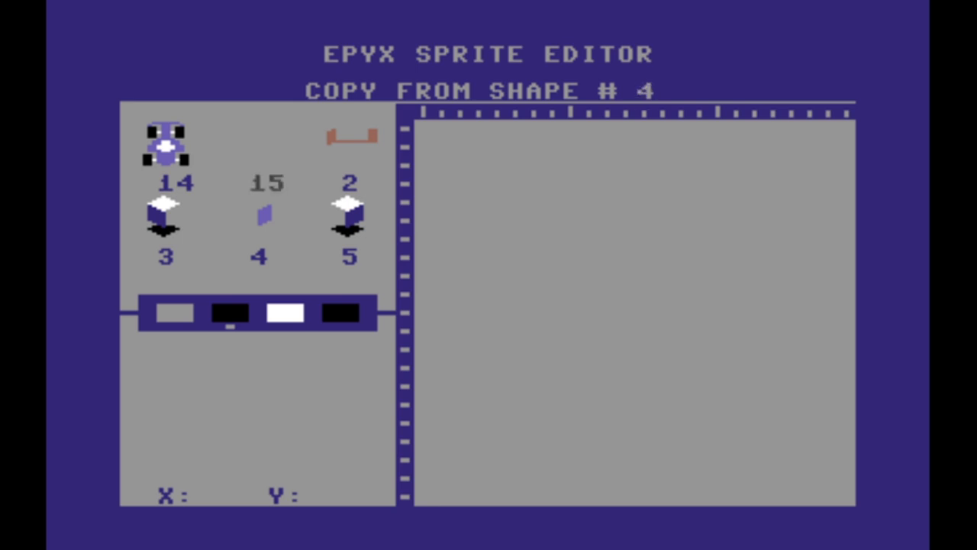
{"action": "key", "text": "Right"}
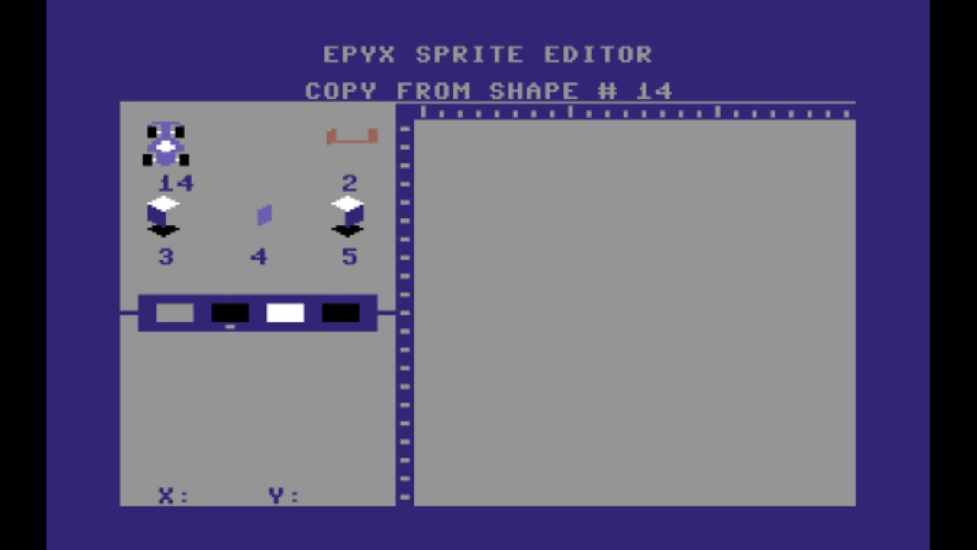
{"action": "key", "text": "Return"}
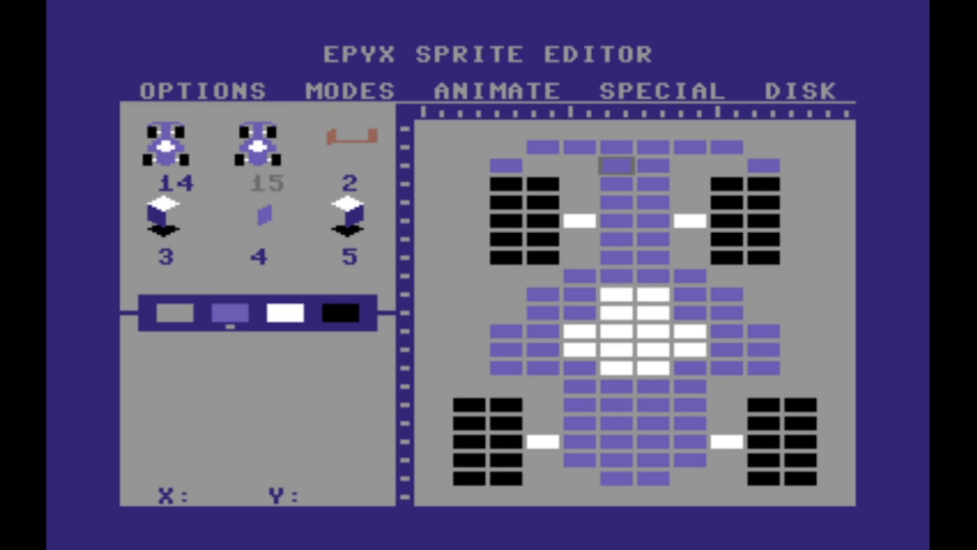
Cycle the second palette colour of shape 15 to dark red to recolour the copied car's body
{"action": "key", "text": "Down"}
{"action": "key", "text": "Down"}
{"action": "key", "text": "Down"}
{"action": "key", "text": "Down"}
{"action": "key", "text": "Down"}
{"action": "key", "text": "Down"}
{"action": "key", "text": "Down"}
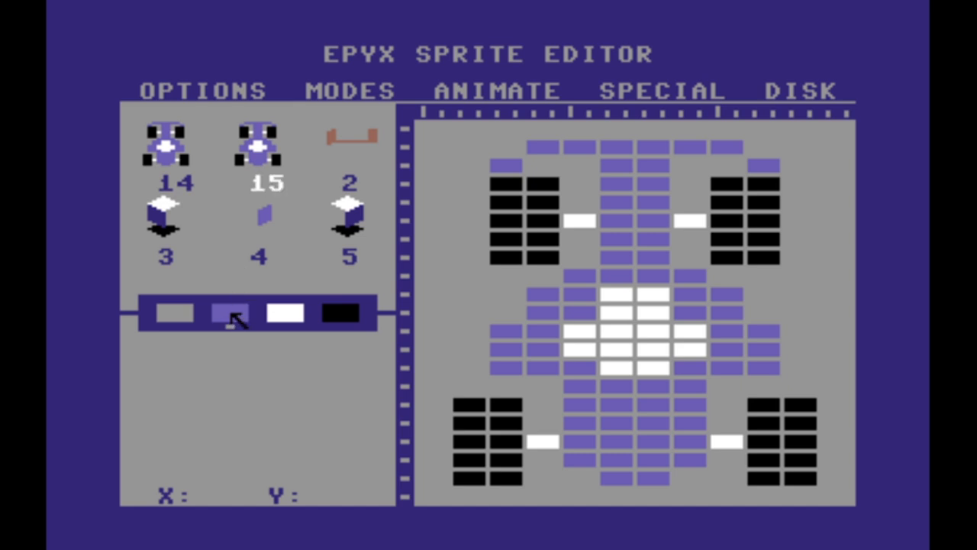
{"action": "left_click", "coordinate": [233, 319]}
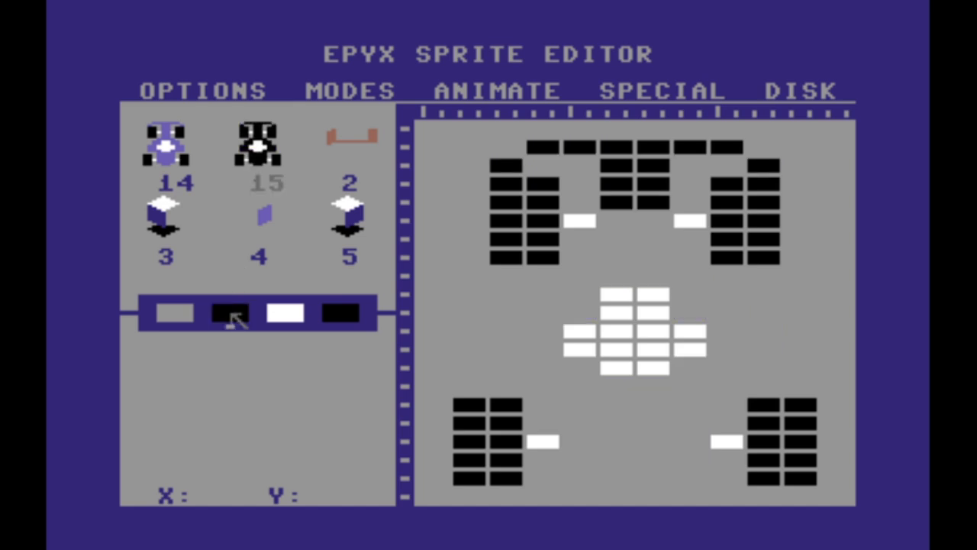
{"action": "left_click", "coordinate": [233, 320]}
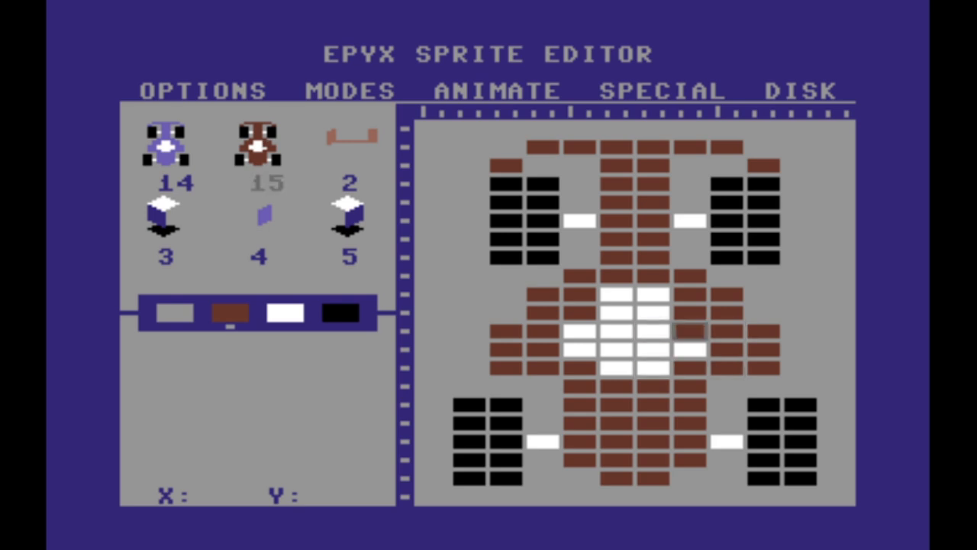
Paint the outer side cells and the bottom row of the car's white centre dark red, leaving a two-by-four white block
{"action": "left_click", "coordinate": [690, 349]}
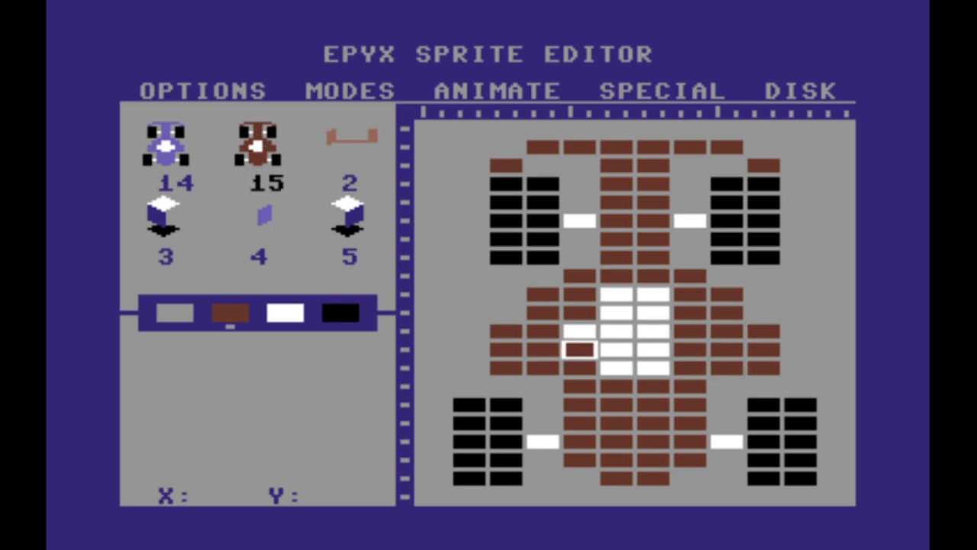
{"action": "left_click", "coordinate": [580, 330]}
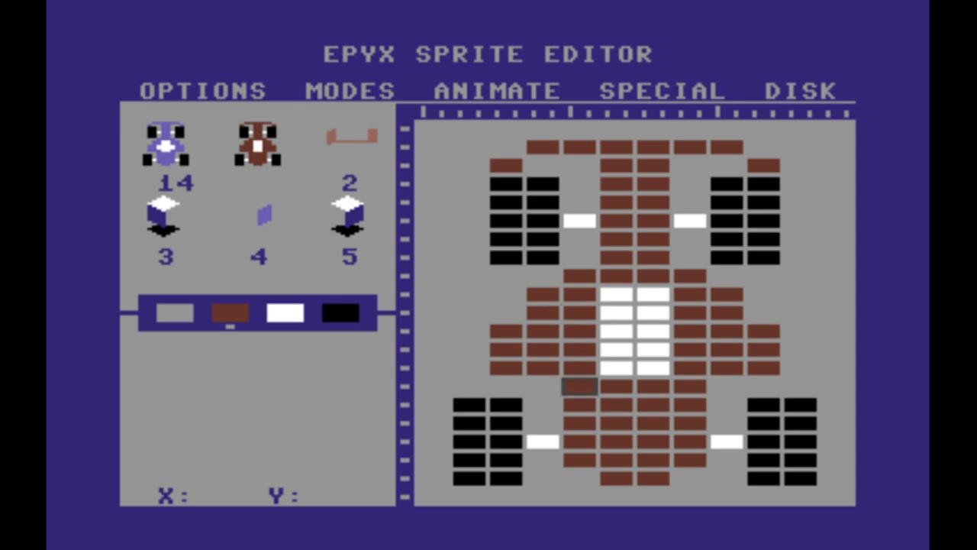
{"action": "left_click", "coordinate": [653, 367]}
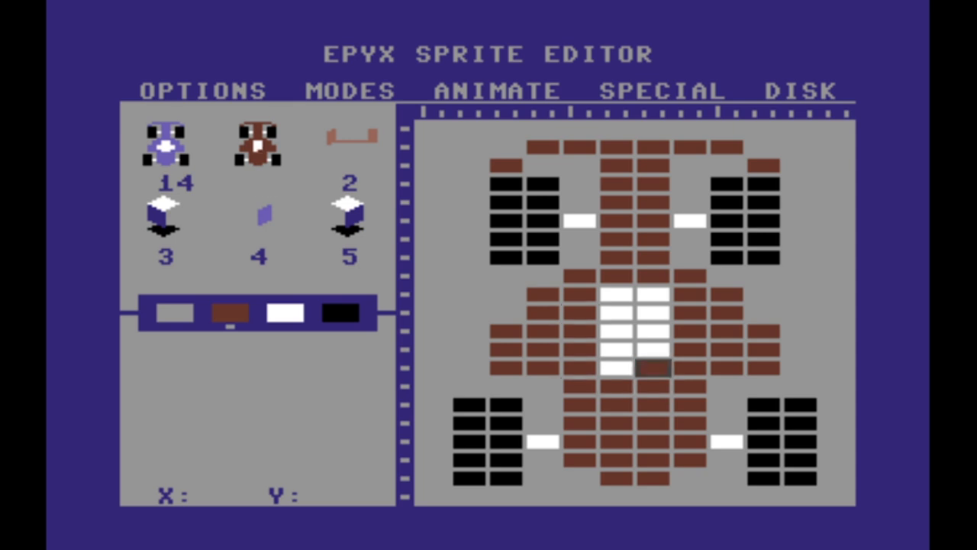
{"action": "left_click", "coordinate": [616, 367]}
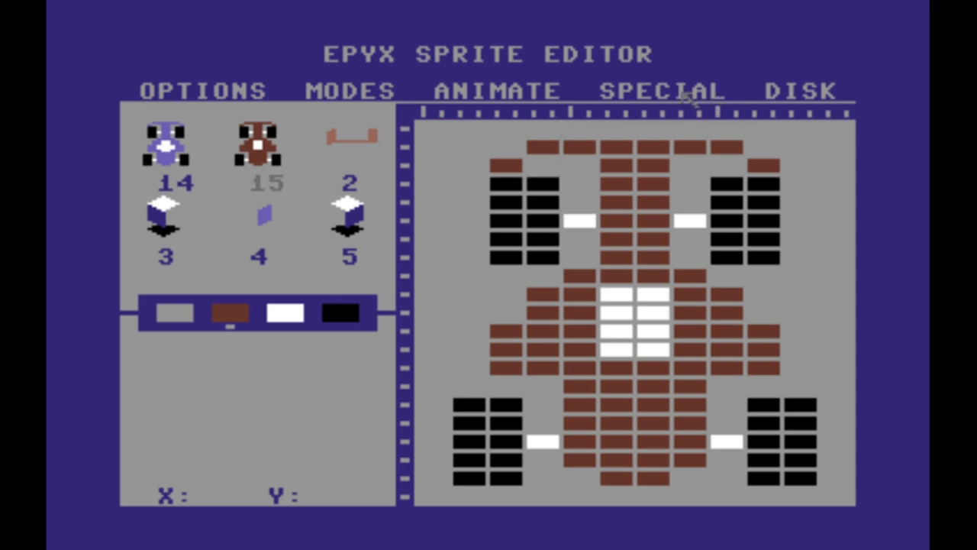
Flip the red car in shape 15 horizontally and vertically
{"action": "left_click", "coordinate": [685, 95]}
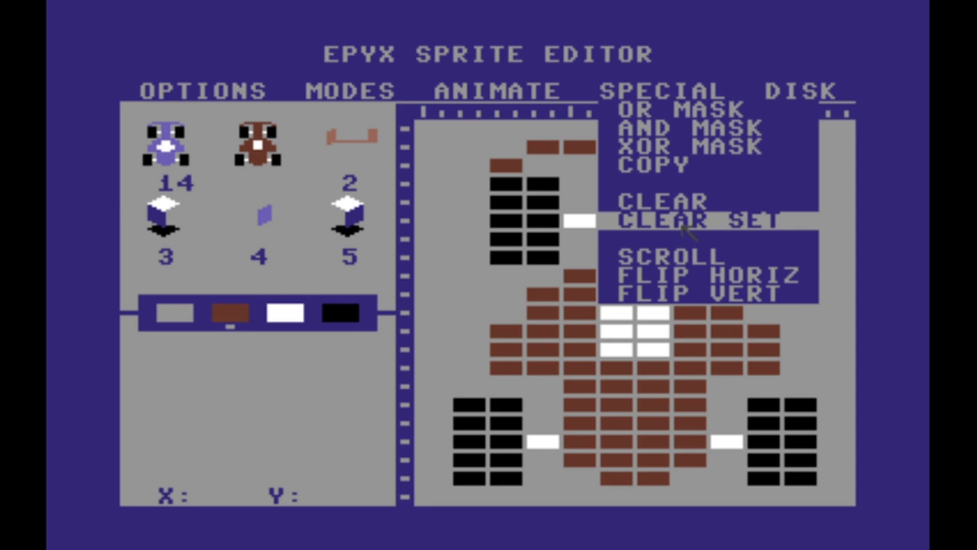
{"action": "left_click", "coordinate": [683, 279]}
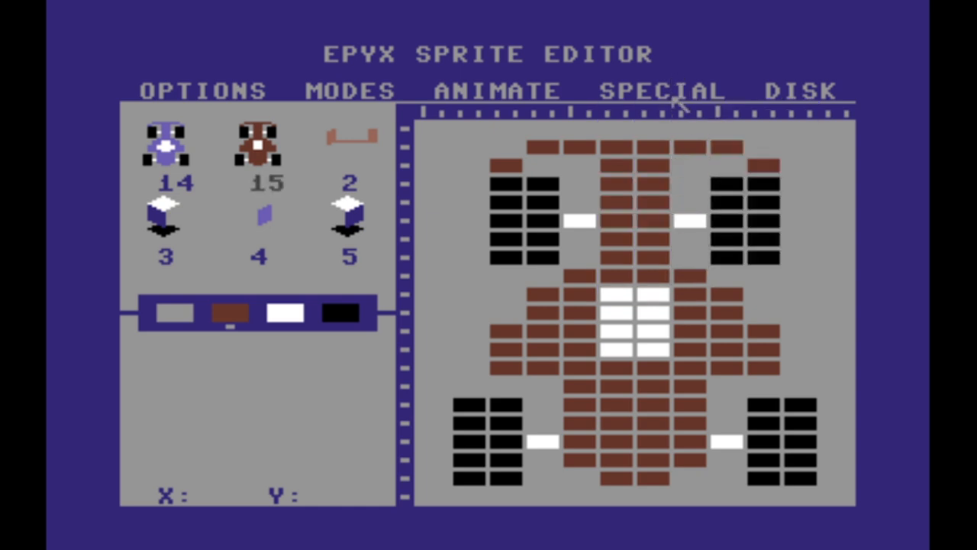
{"action": "left_click", "coordinate": [675, 95]}
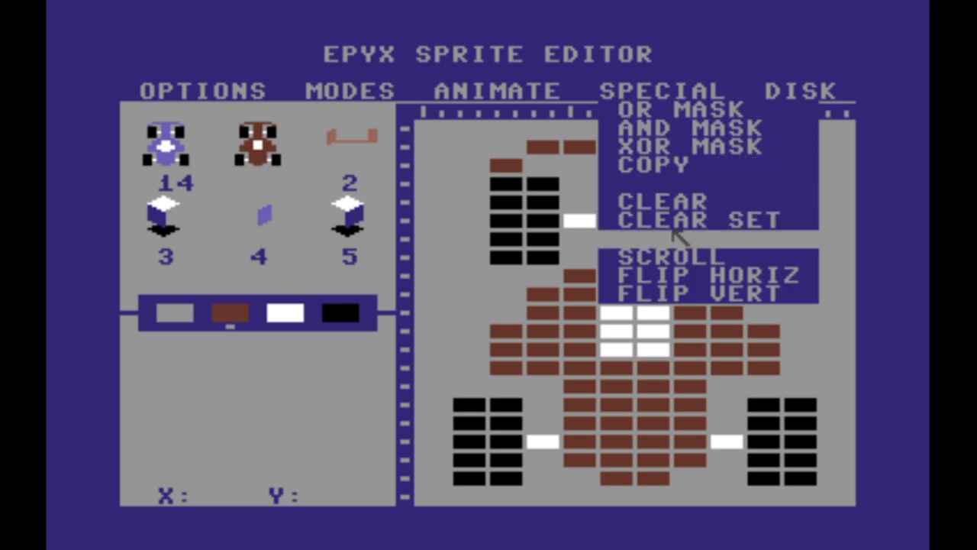
{"action": "left_click", "coordinate": [674, 287]}
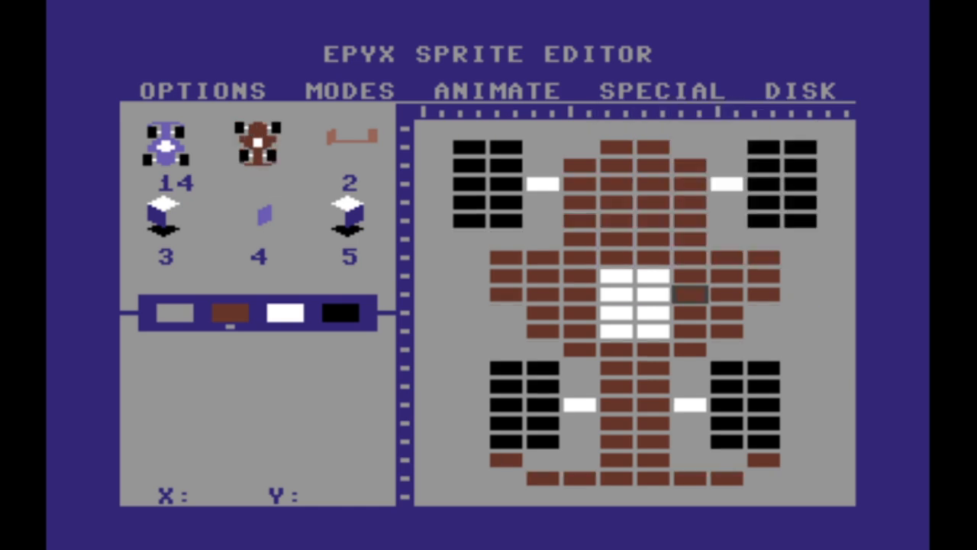